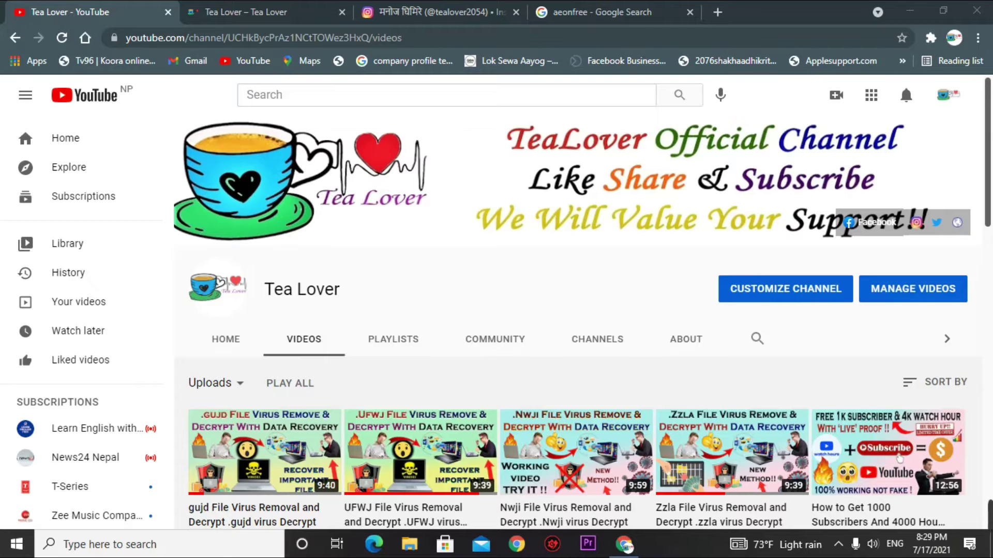
- Scroll through the channel's older uploads, then switch to the Tea Lover website tab
scroll(414, 395, down, 7)
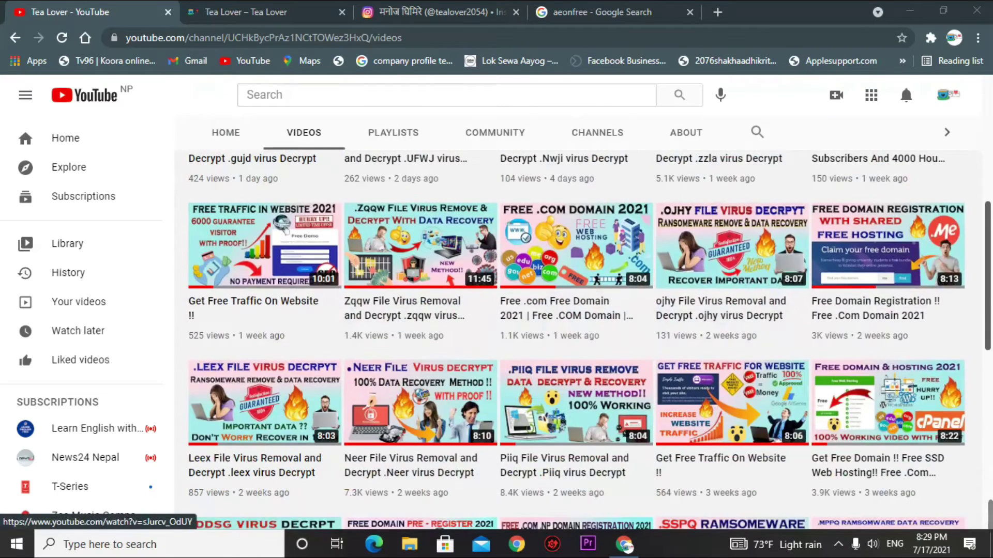
scroll(593, 397, down, 4)
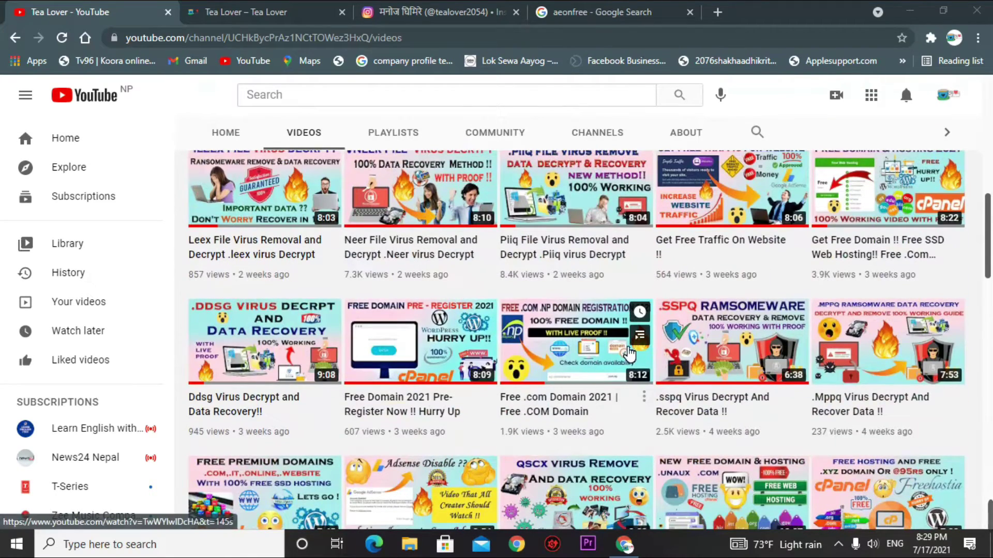
scroll(899, 430, down, 1)
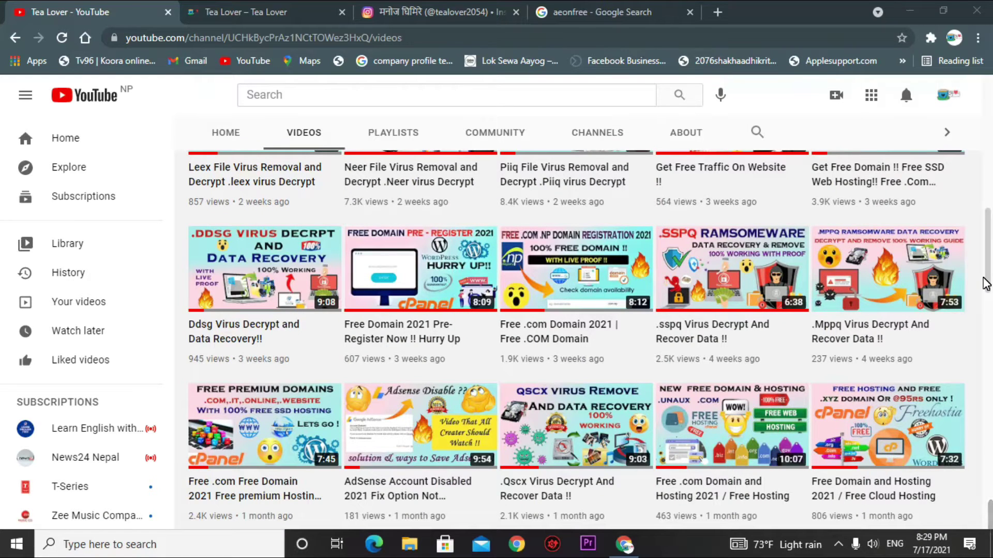
scroll(586, 326, down, 2)
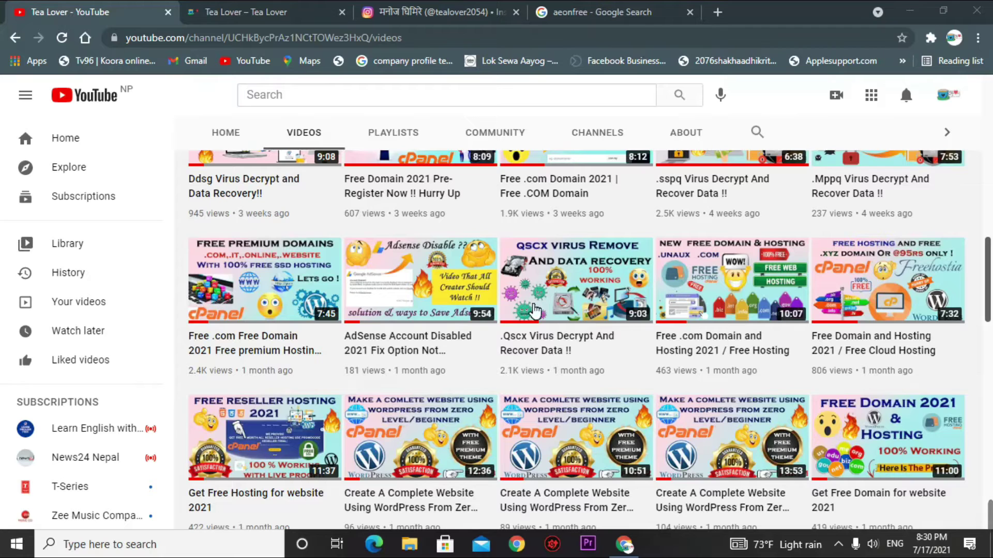
click(303, 11)
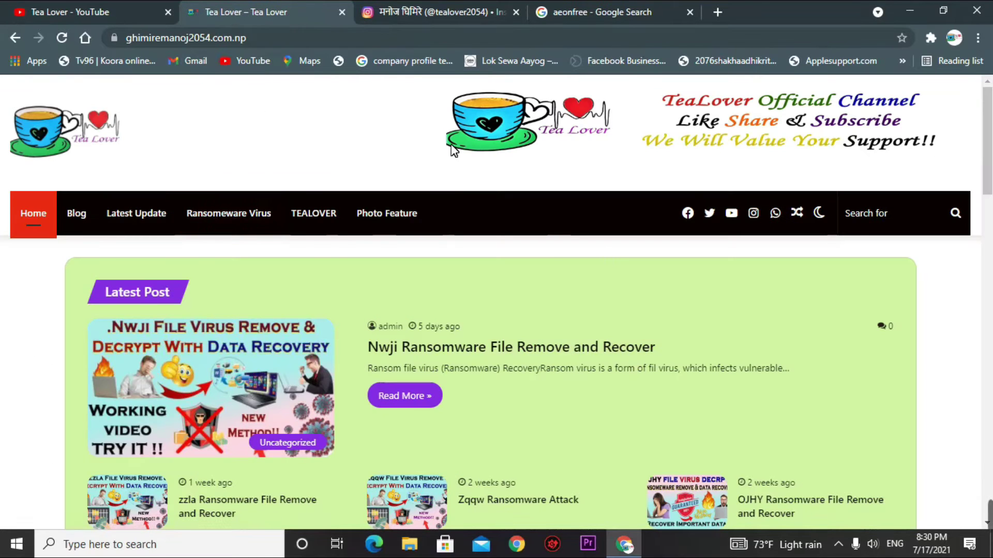
- Look over the Instagram profile and Tea Lover site, then show the aeonfree Google results
click(405, 14)
drag(412, 154, 491, 150)
click(492, 150)
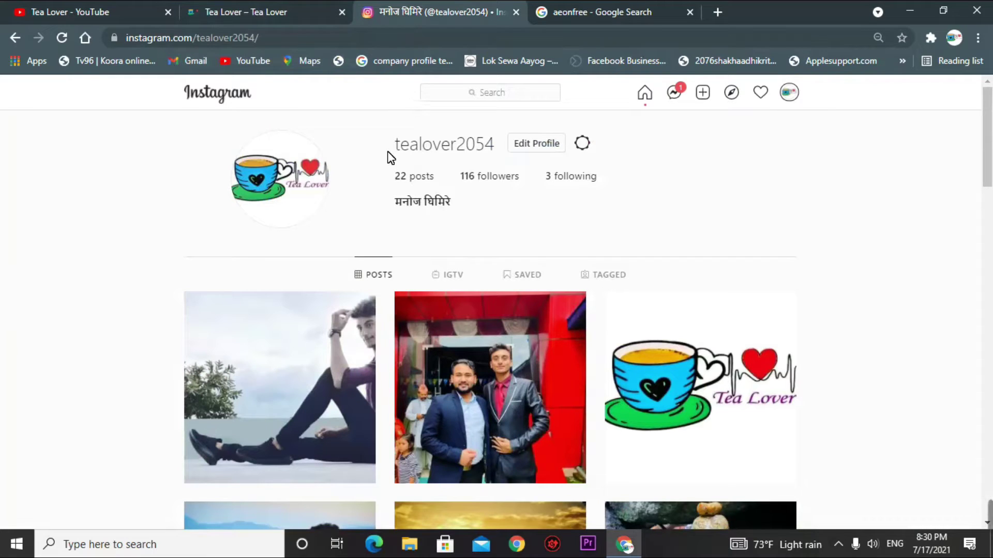
click(271, 15)
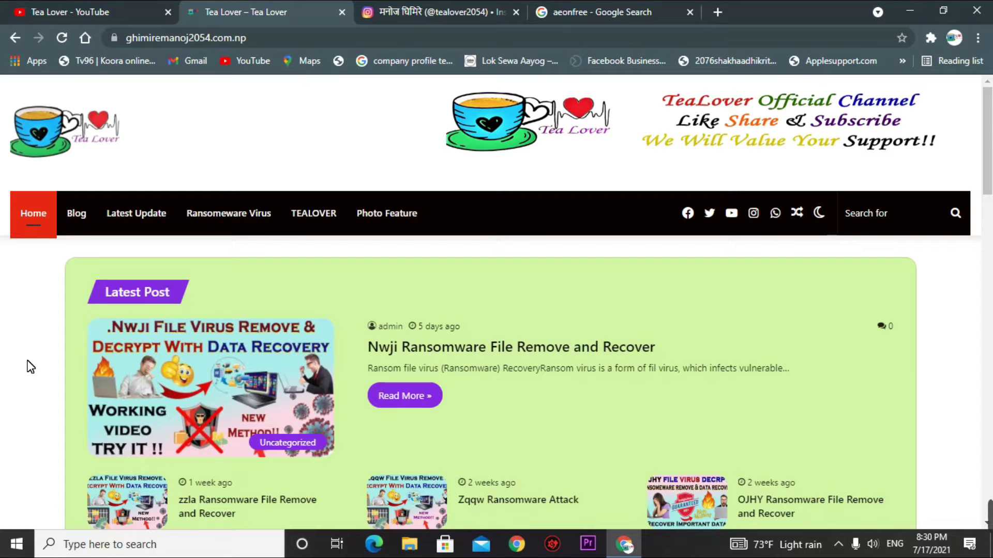
click(573, 14)
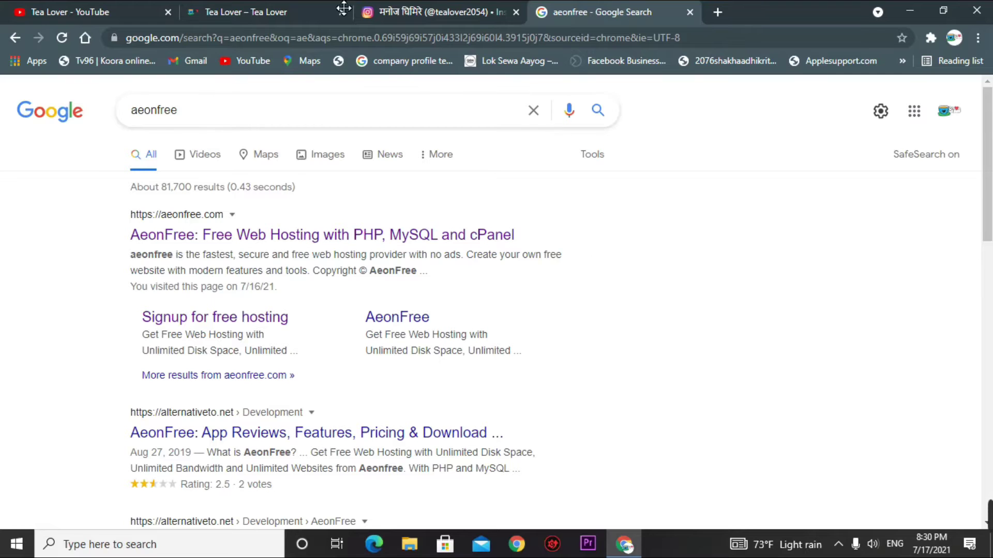
- Open the AeonFree homepage from the aeonfree search results and look over its heading
double_click(195, 114)
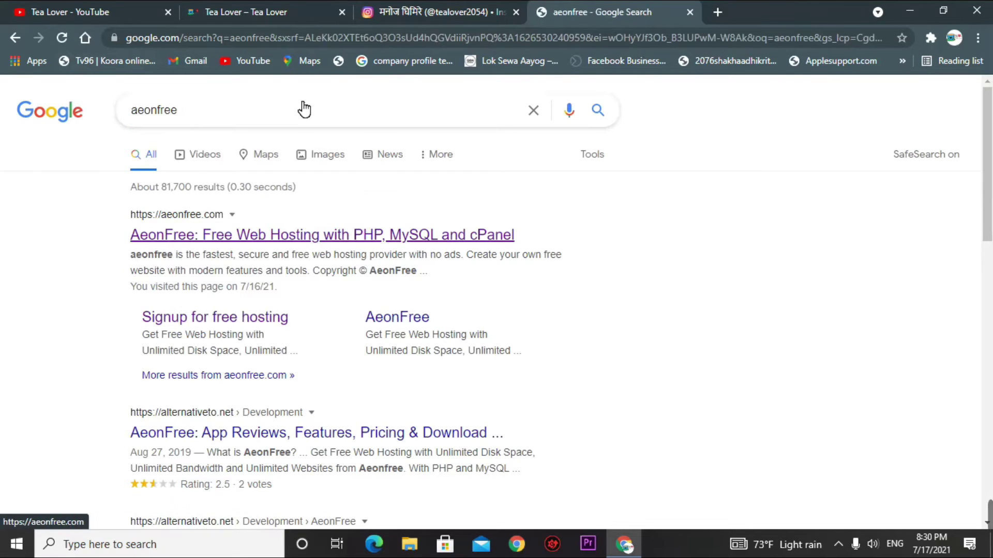
click(207, 236)
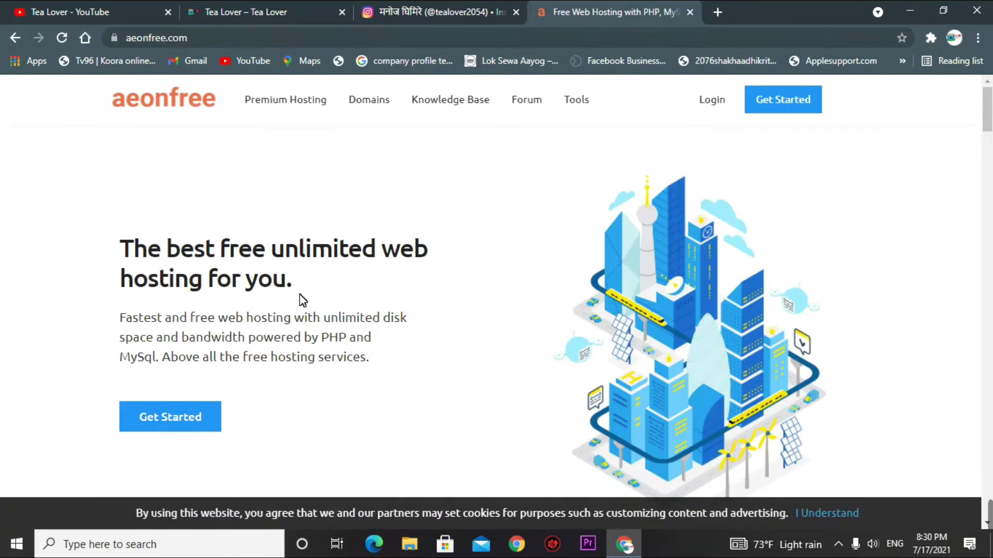
drag(124, 247, 324, 294)
click(324, 294)
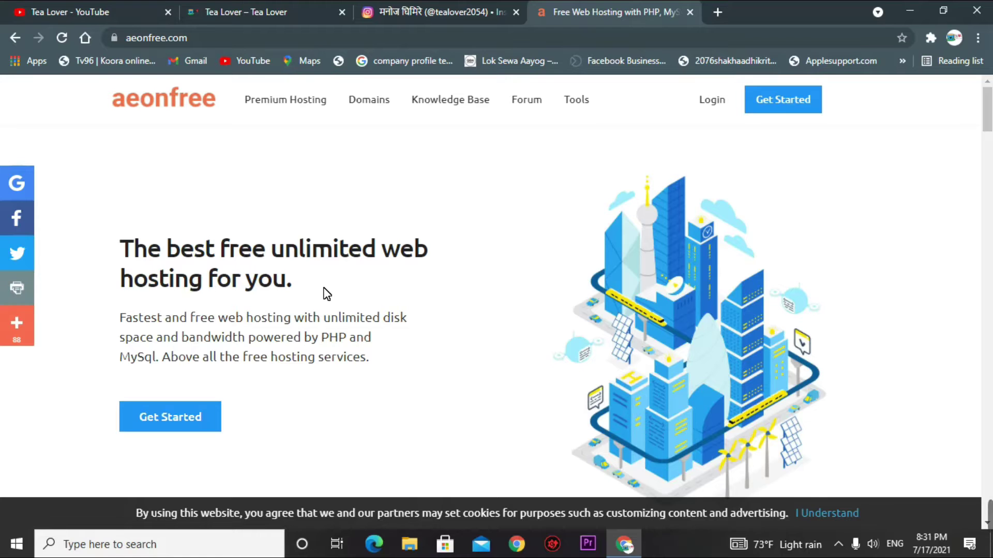
scroll(248, 301, down, 4)
scroll(251, 302, up, 3)
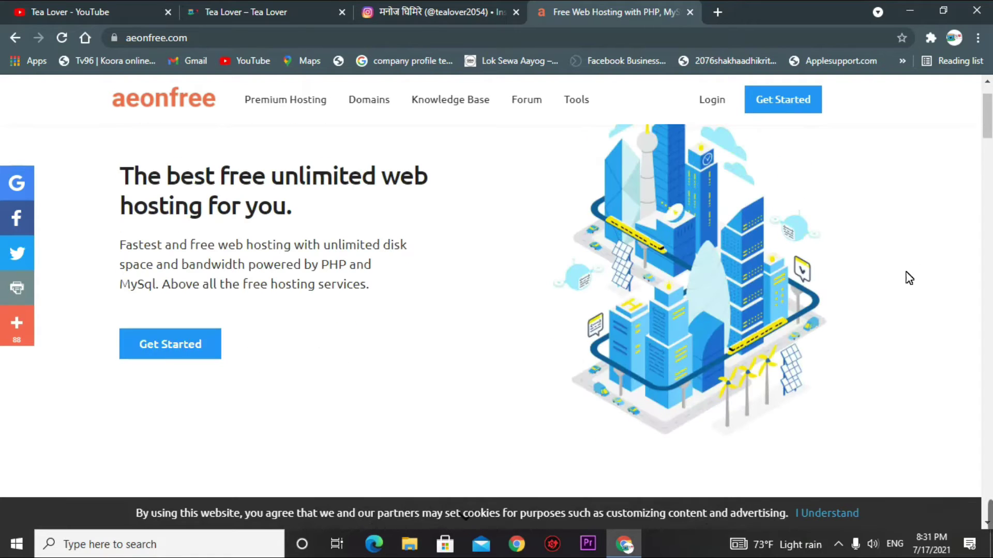
- Start the free hosting signup and dismiss the full-page ad to reach the signup form
click(191, 349)
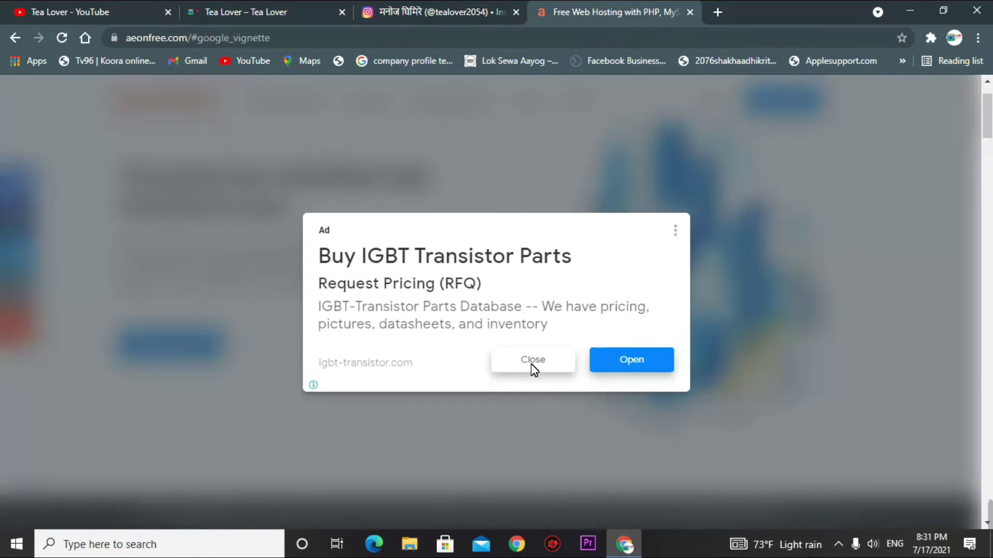
click(534, 360)
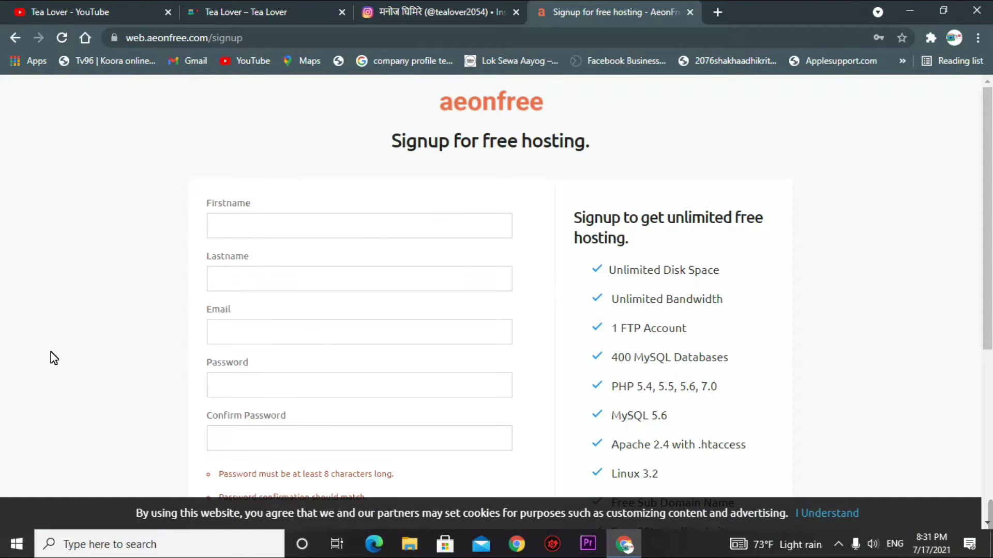
drag(380, 141, 581, 154)
click(600, 166)
- Complete the signup form, pass the reCAPTCHA check and create the hosting account
scroll(166, 281, down, 5)
scroll(215, 193, up, 5)
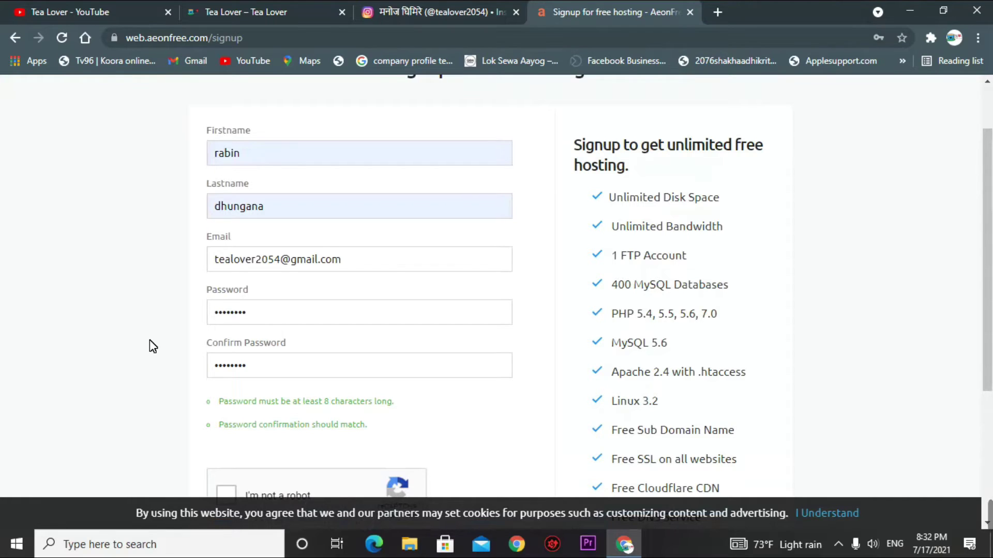
scroll(266, 188, down, 4)
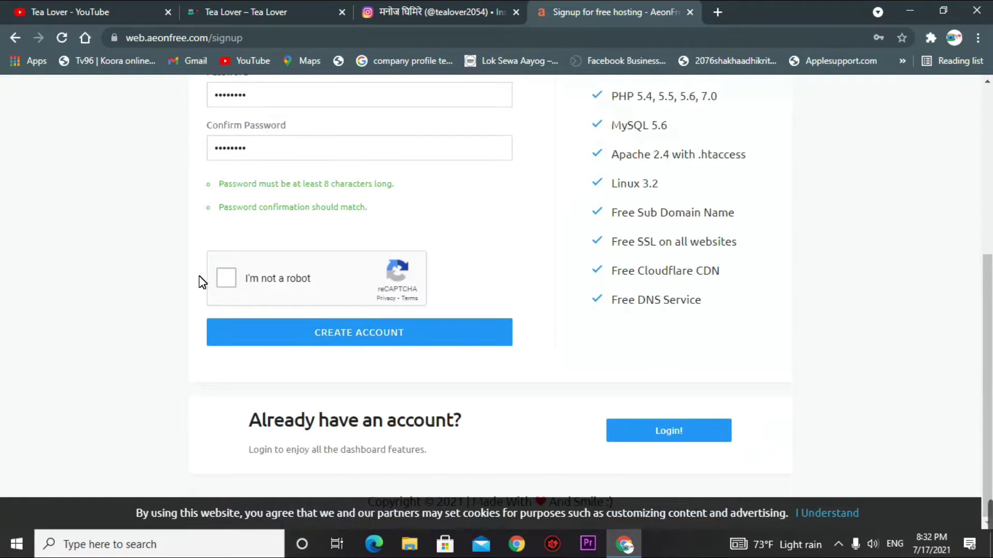
click(227, 275)
click(325, 338)
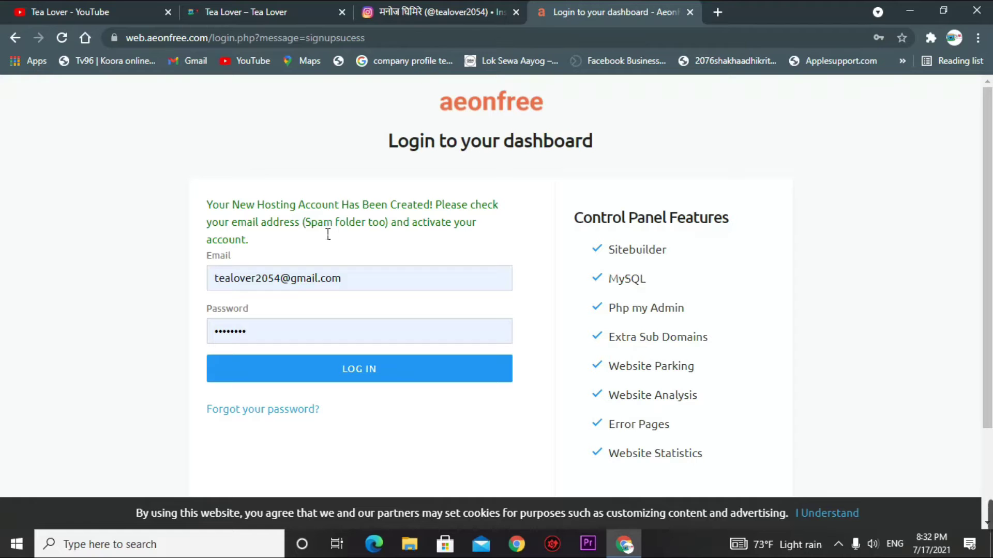
click(725, 9)
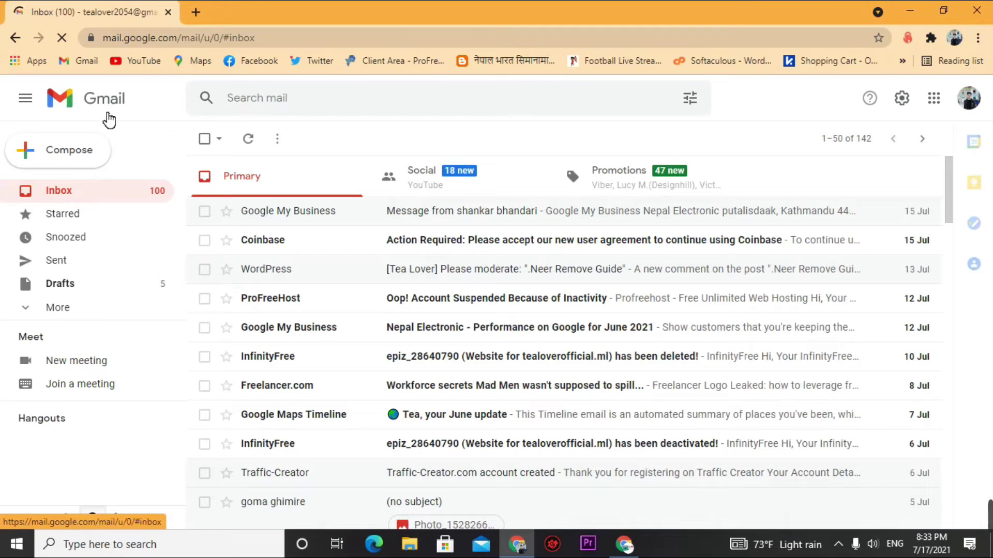
- Open the AeonFree Account Activation e-mail from Gmail's Spam folder
click(76, 311)
scroll(88, 258, down, 2)
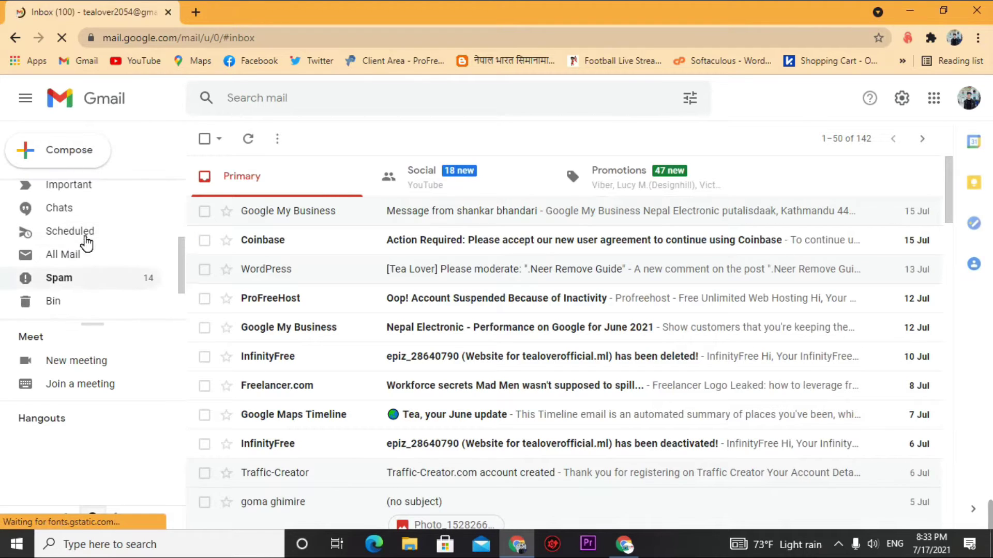
click(69, 285)
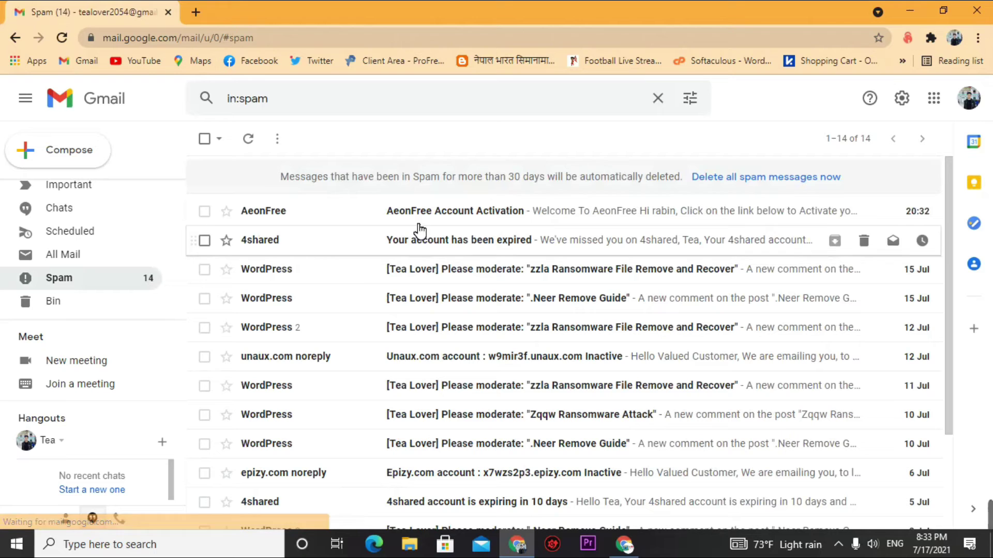
click(365, 214)
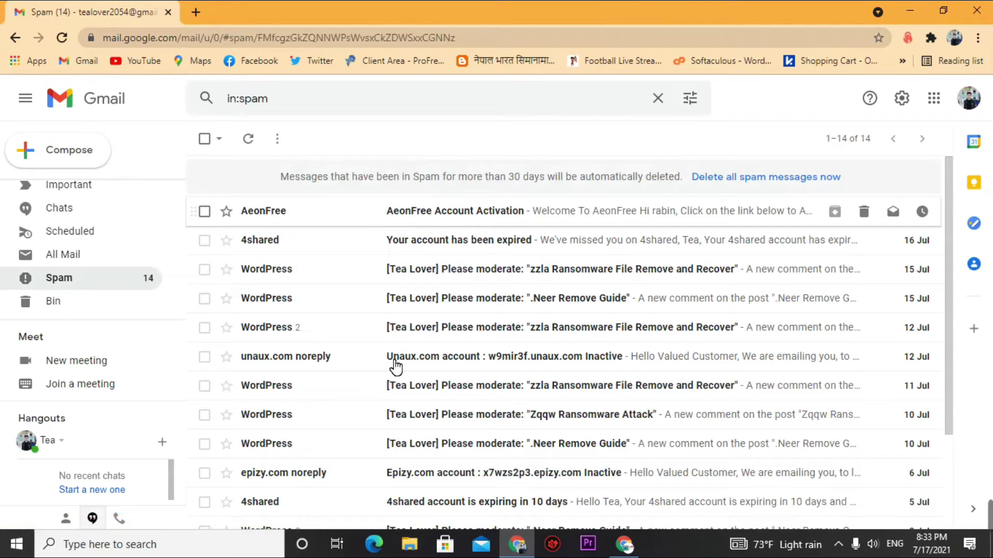
scroll(355, 286, down, 1)
scroll(555, 357, down, 4)
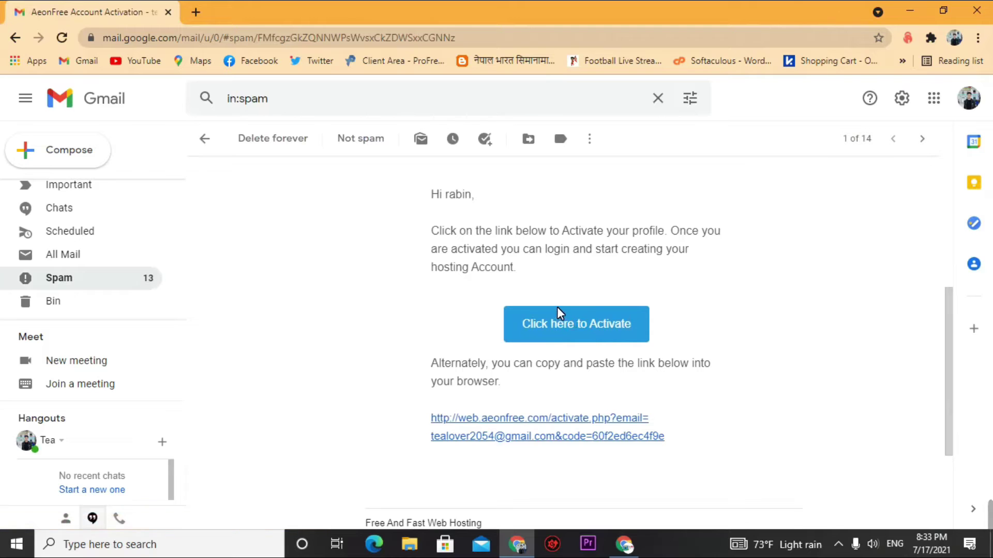
- Follow the activation link to activate the account and return to the AeonFree login window
click(554, 337)
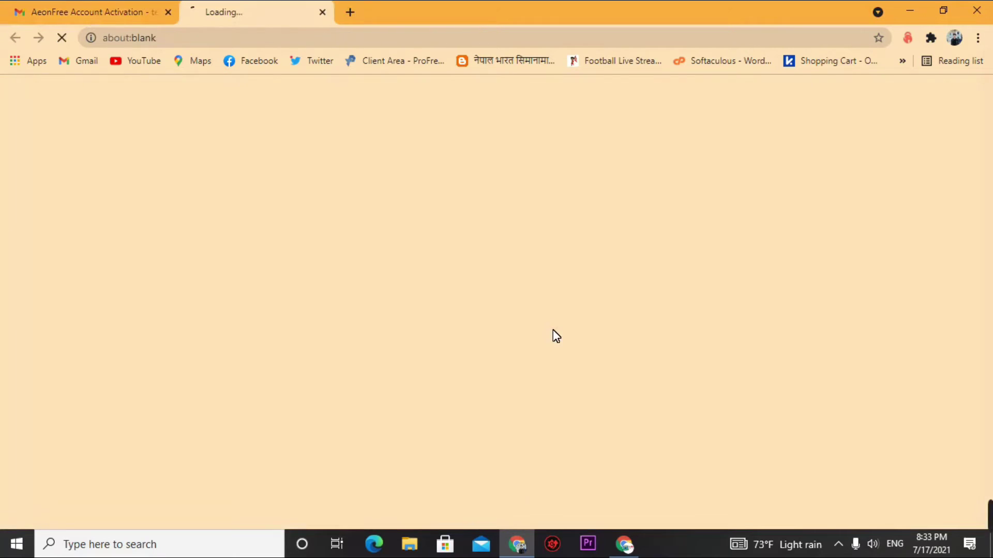
drag(279, 204, 731, 182)
click(734, 195)
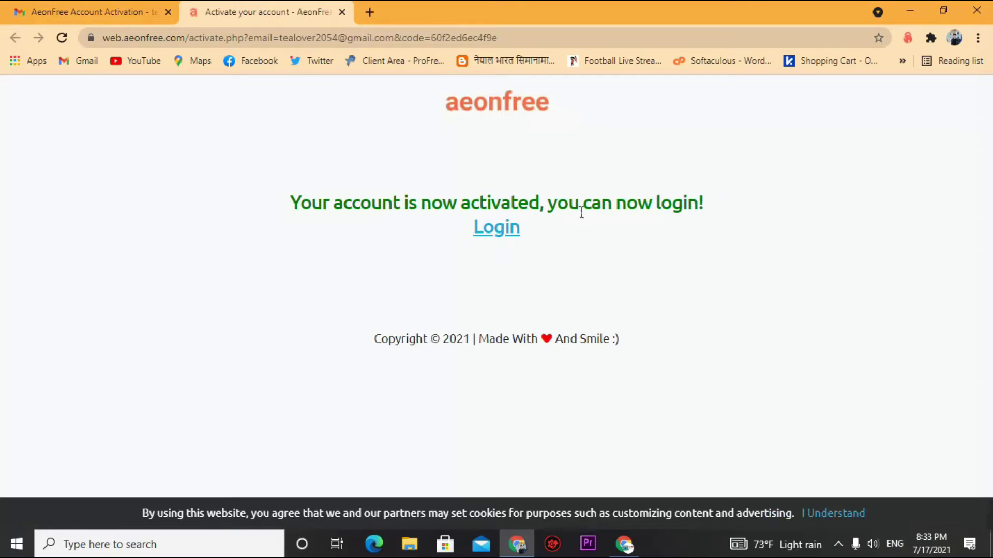
click(624, 544)
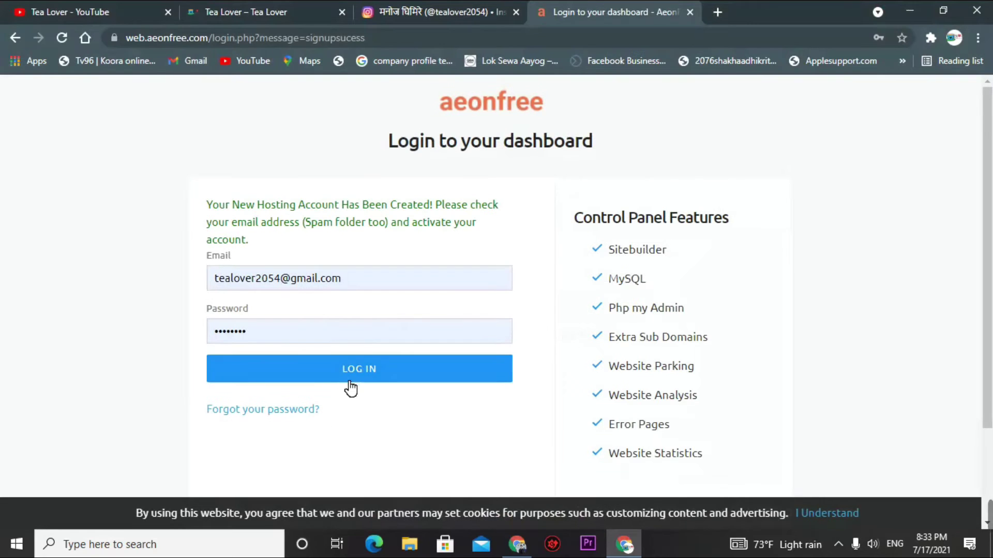
- Log in and check the dashboard's Hosting (0/3) table showing no hosting accounts
click(351, 378)
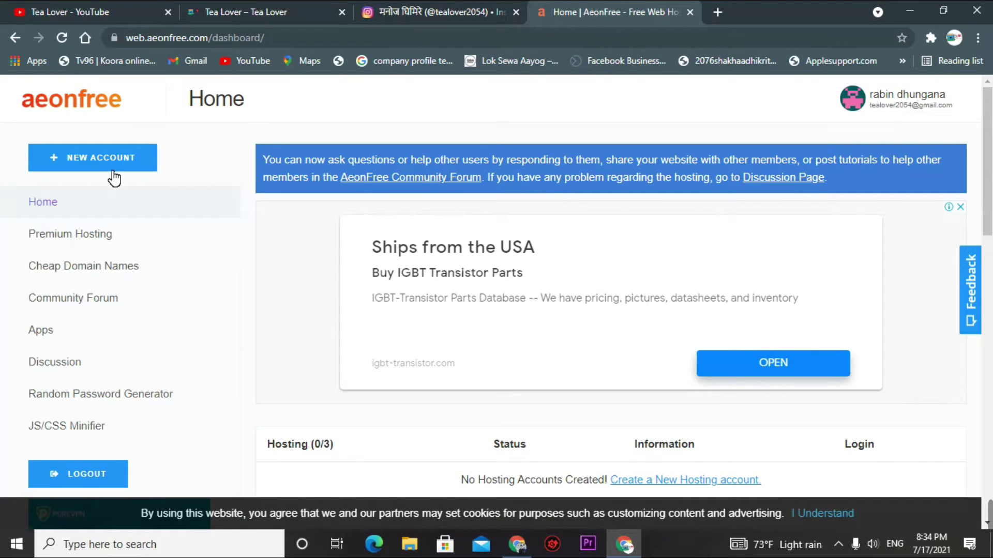
scroll(494, 288, down, 3)
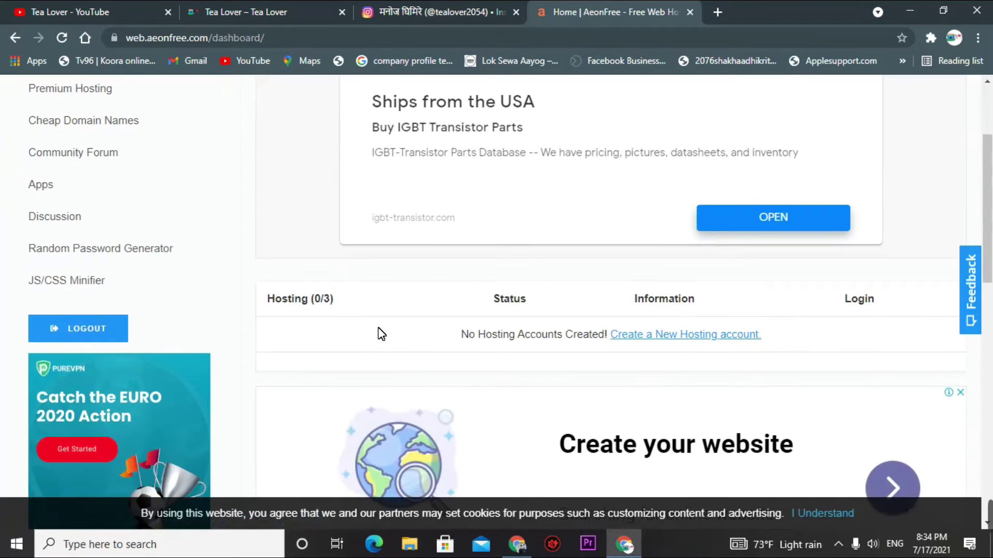
drag(460, 335, 605, 330)
click(461, 335)
- Open the form for creating a new hosting account
click(707, 336)
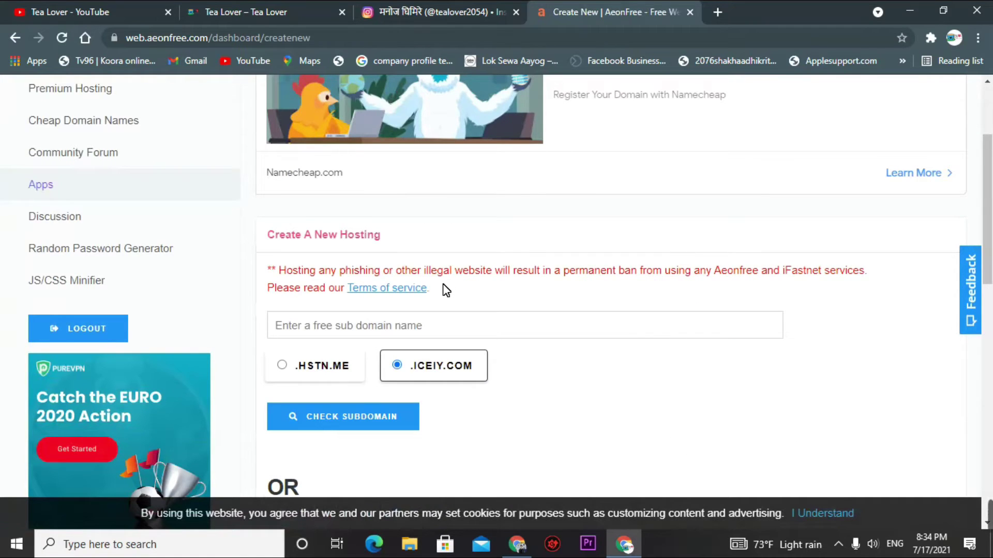
scroll(439, 295, down, 1)
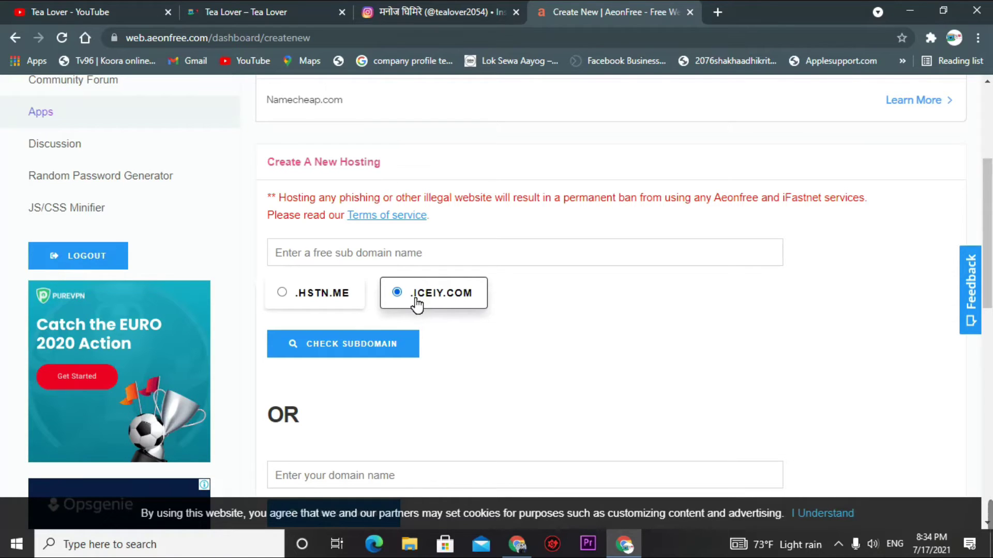
scroll(416, 305, down, 4)
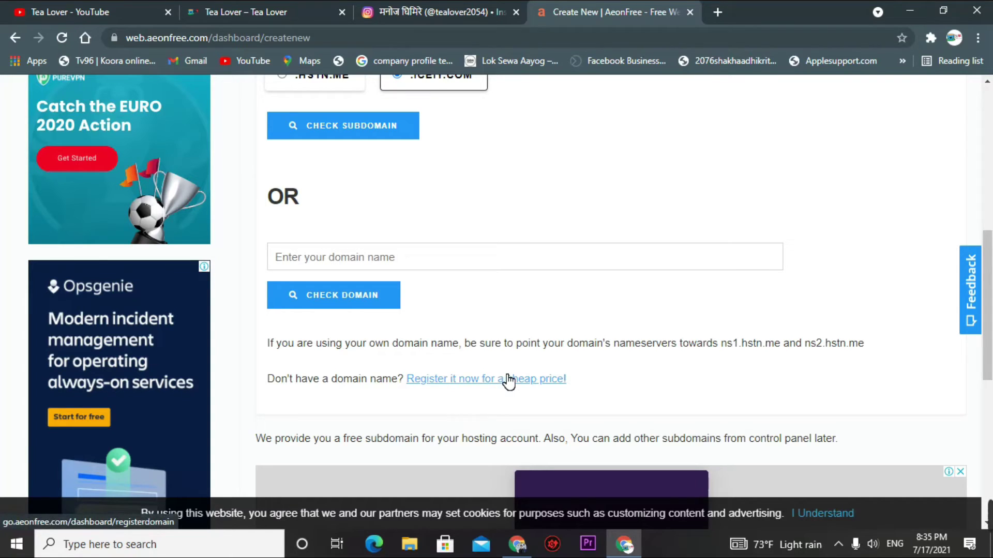
scroll(506, 381, up, 8)
scroll(581, 311, down, 6)
scroll(594, 424, up, 5)
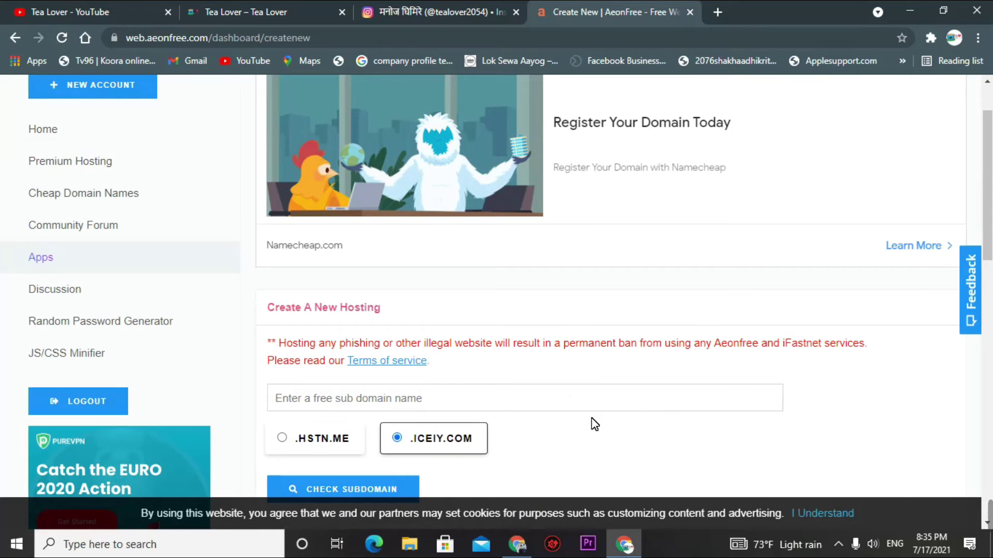
- Enter tealoverofficial with .iceiy.com and check whether the subdomain is available
click(522, 411)
text(te)
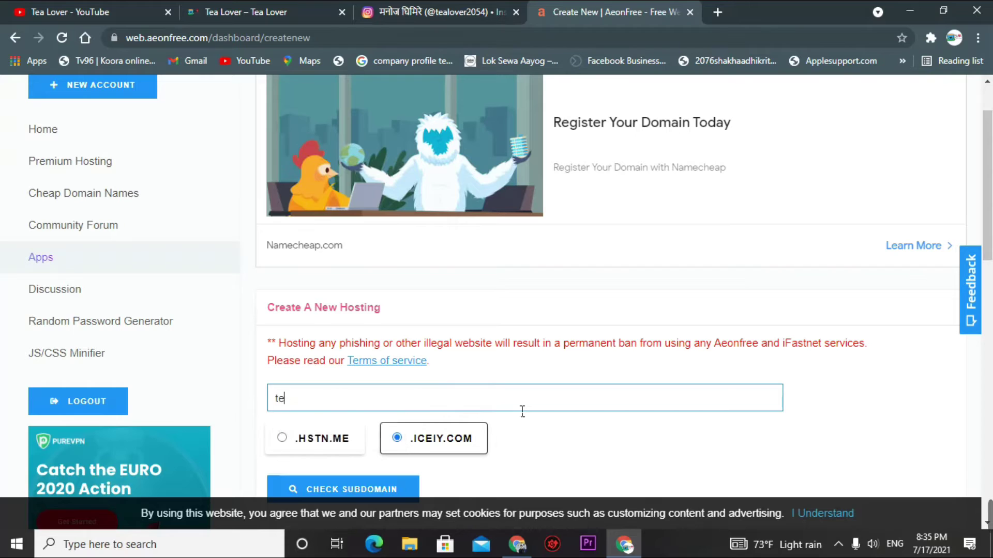
text(aloverofficial)
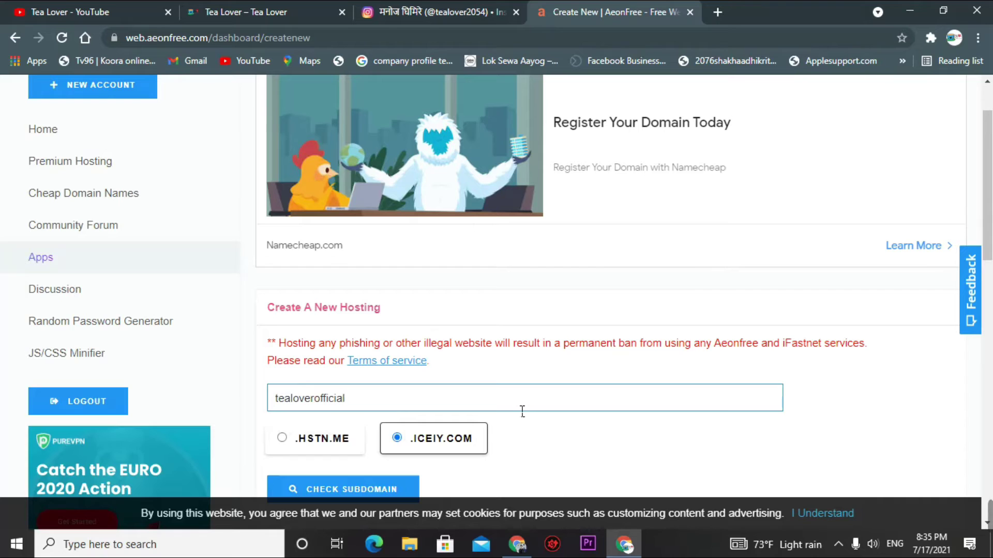
click(588, 444)
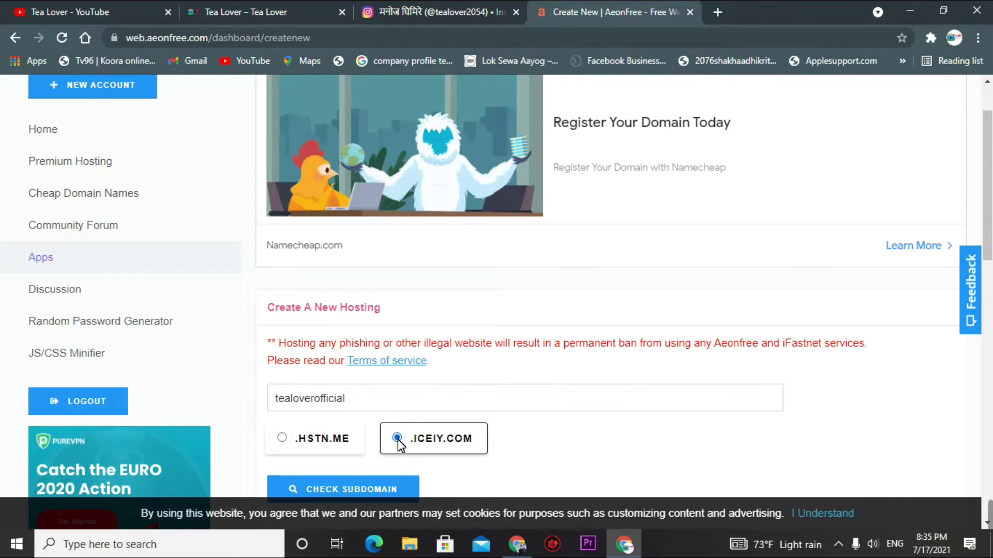
scroll(480, 448, down, 1)
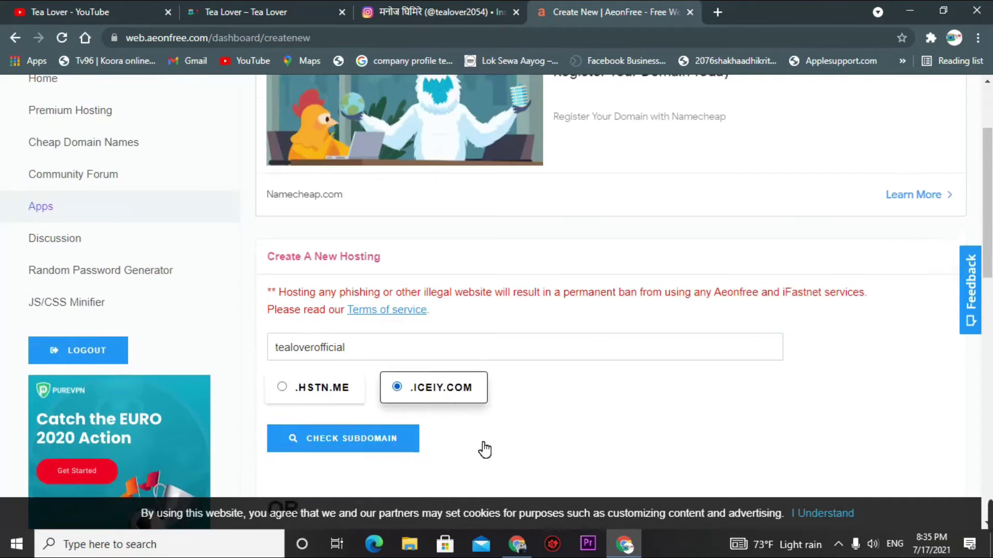
scroll(484, 449, down, 2)
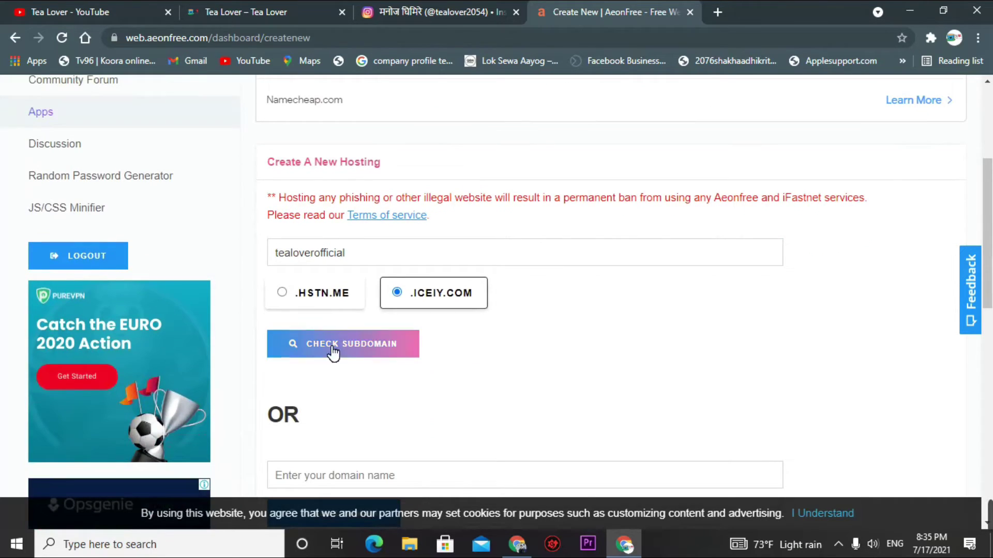
click(362, 357)
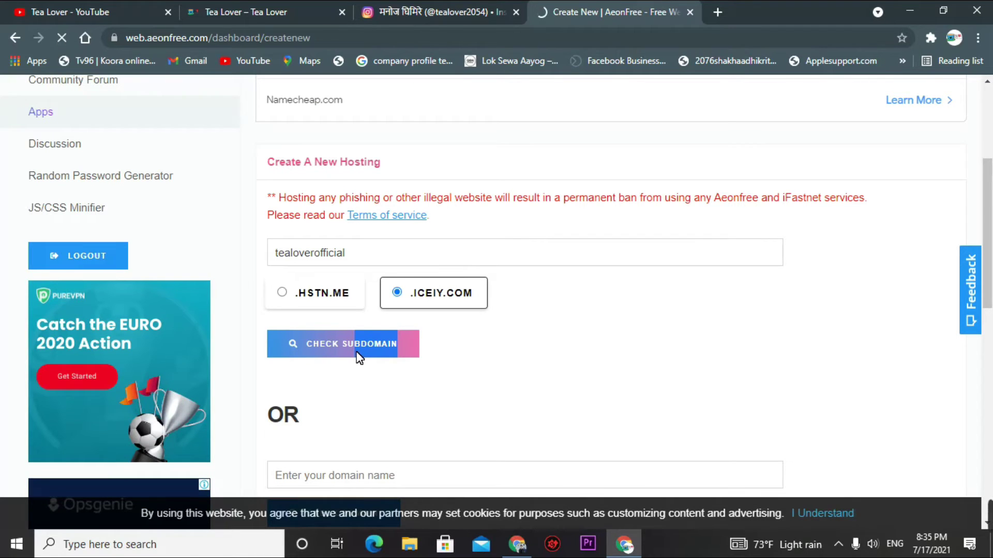
- Replace the suggested password with your own and register the tealoverofficial.iceiy.com account
scroll(359, 356, down, 1)
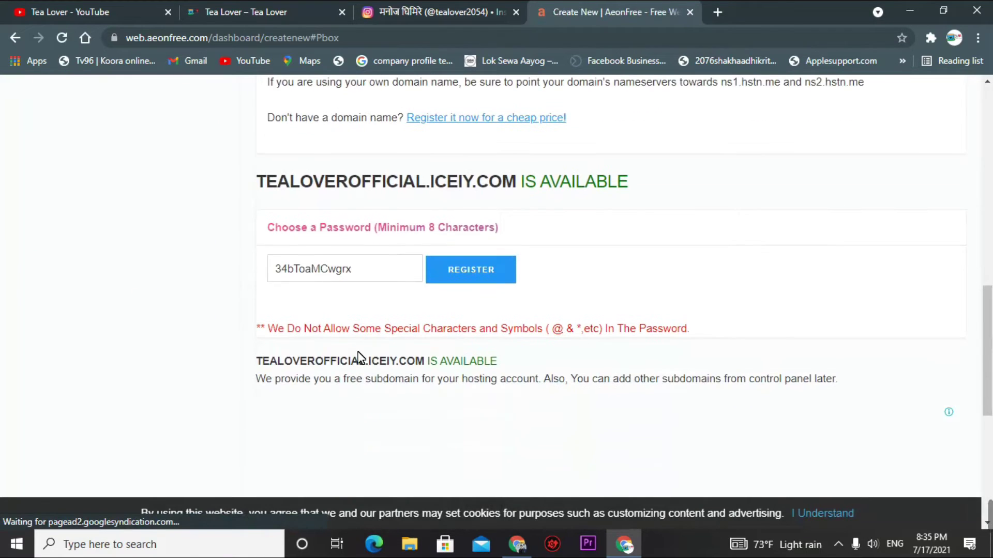
drag(257, 183, 525, 196)
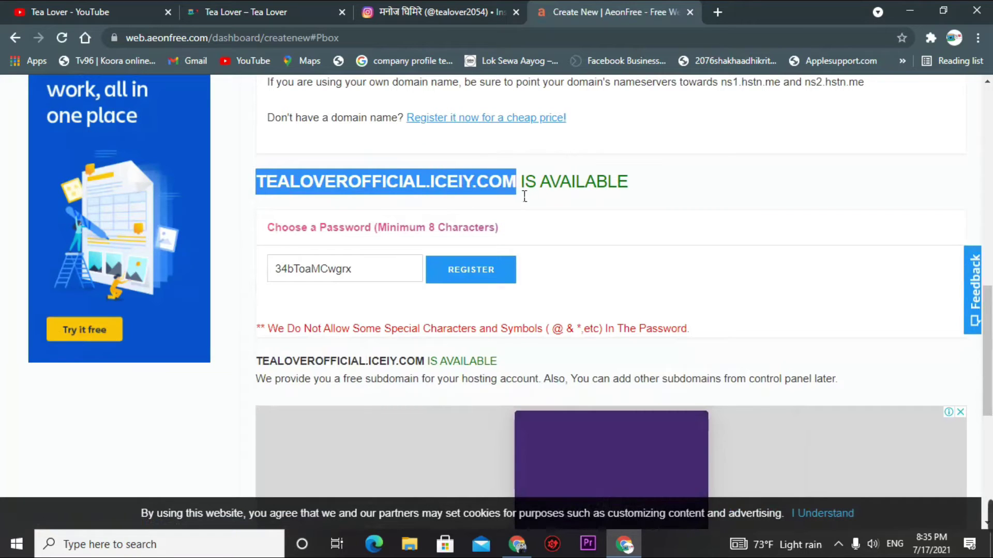
click(665, 175)
click(390, 271)
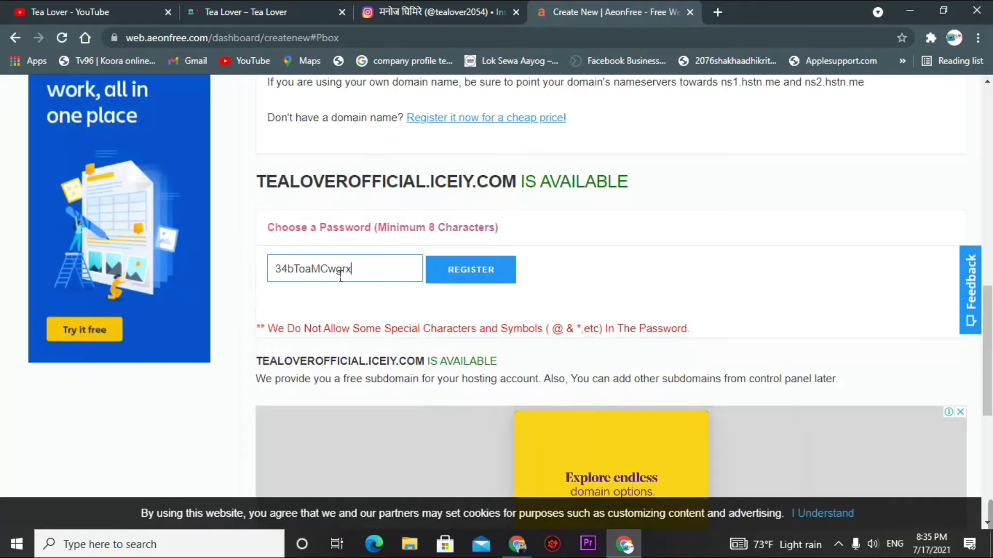
key(ctrl+a)
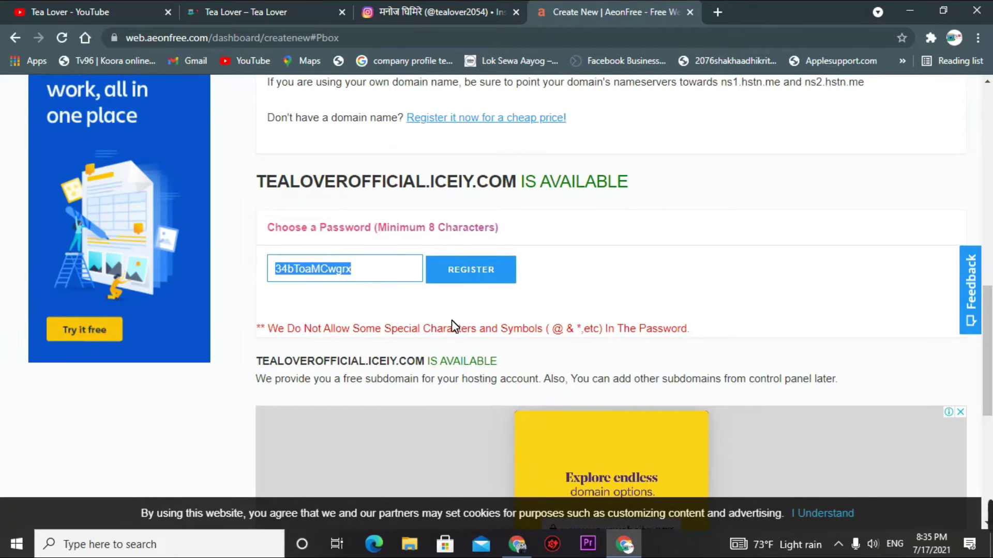
key(BackSpace)
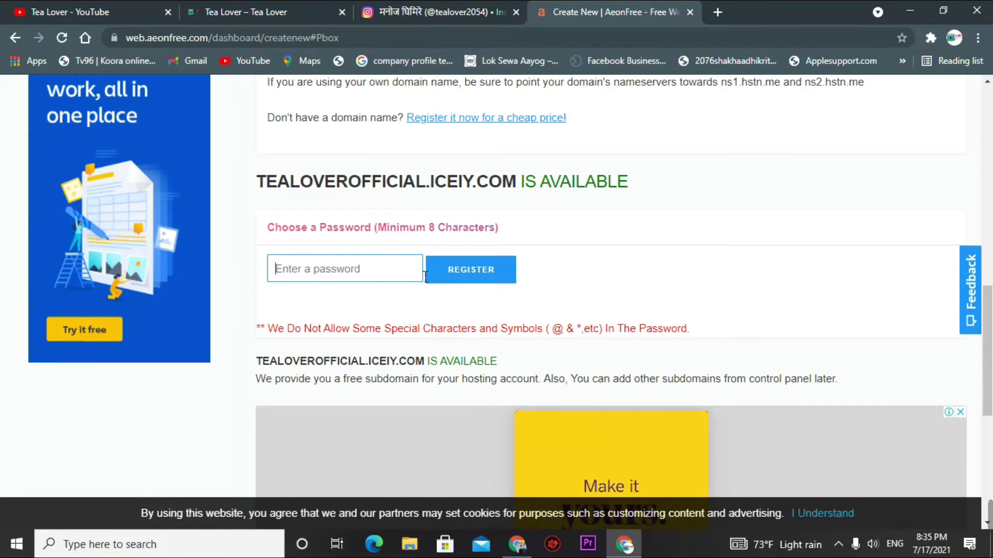
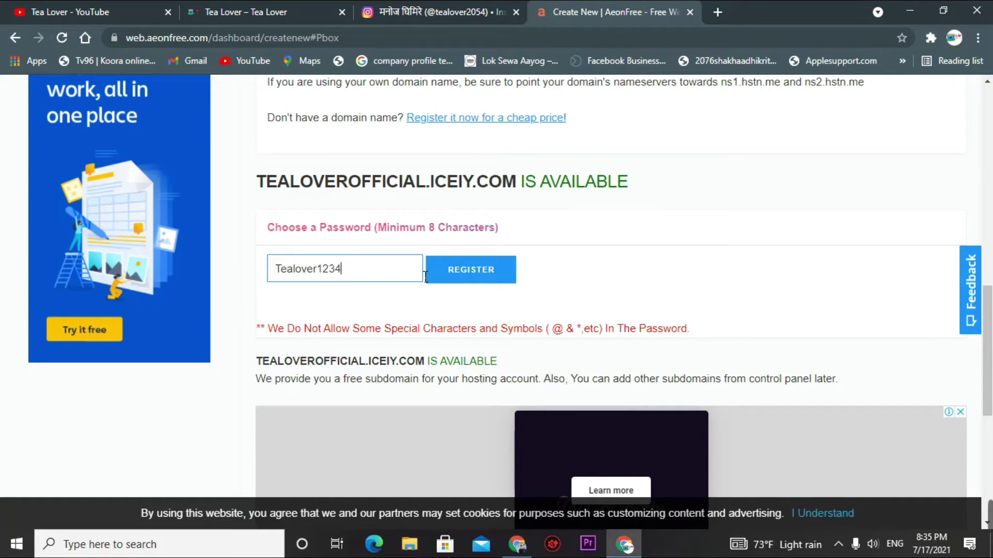
click(347, 298)
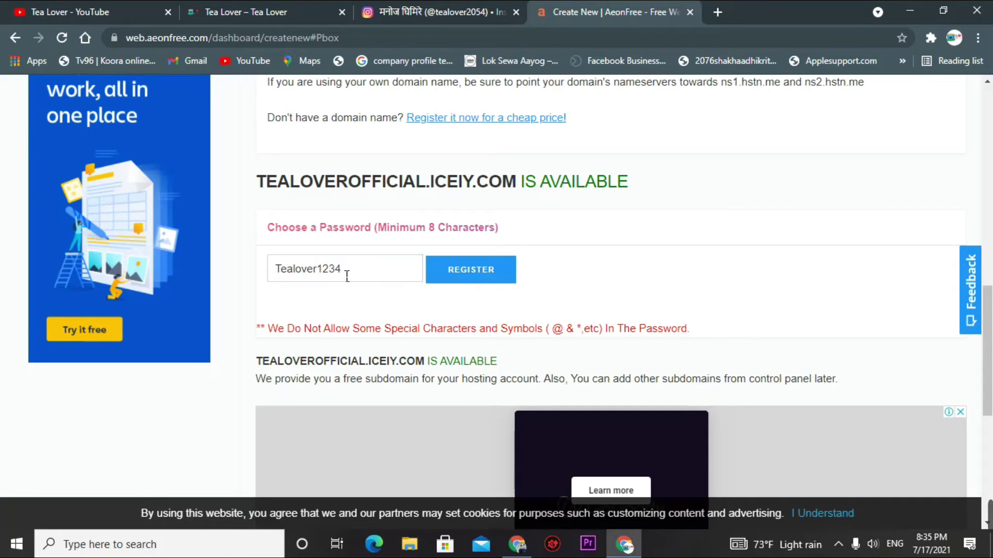
scroll(408, 300, down, 6)
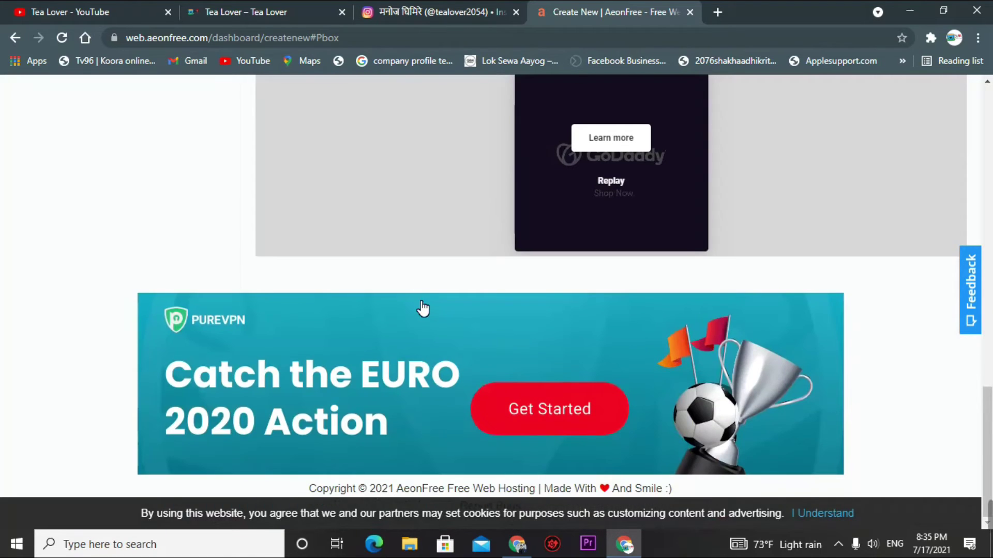
scroll(422, 312, up, 6)
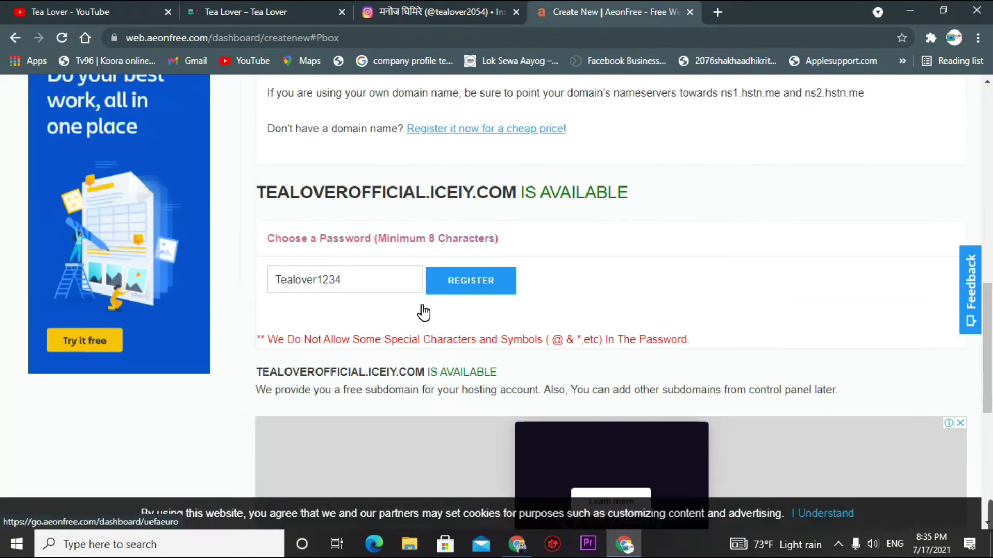
click(489, 290)
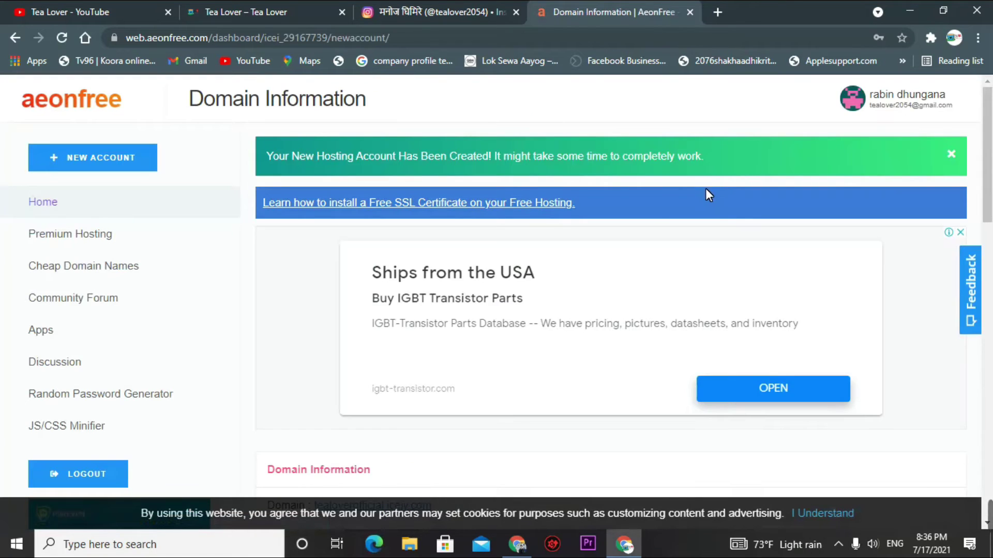
- Review the Domain Information: status Creating, FTP server ftpupload.net, and the cPanel login
scroll(645, 226, down, 4)
scroll(647, 226, down, 1)
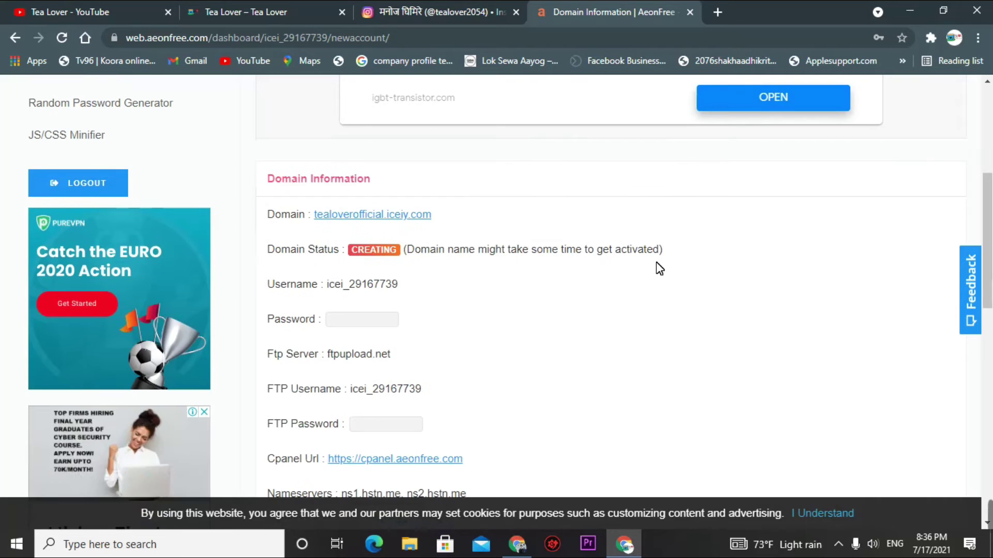
scroll(526, 262, down, 6)
scroll(522, 260, up, 5)
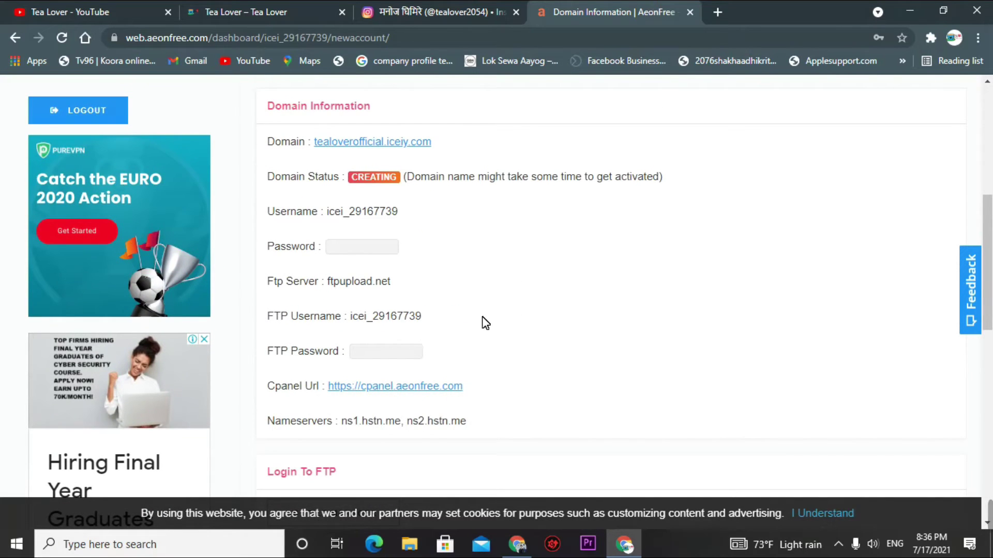
scroll(479, 323, up, 3)
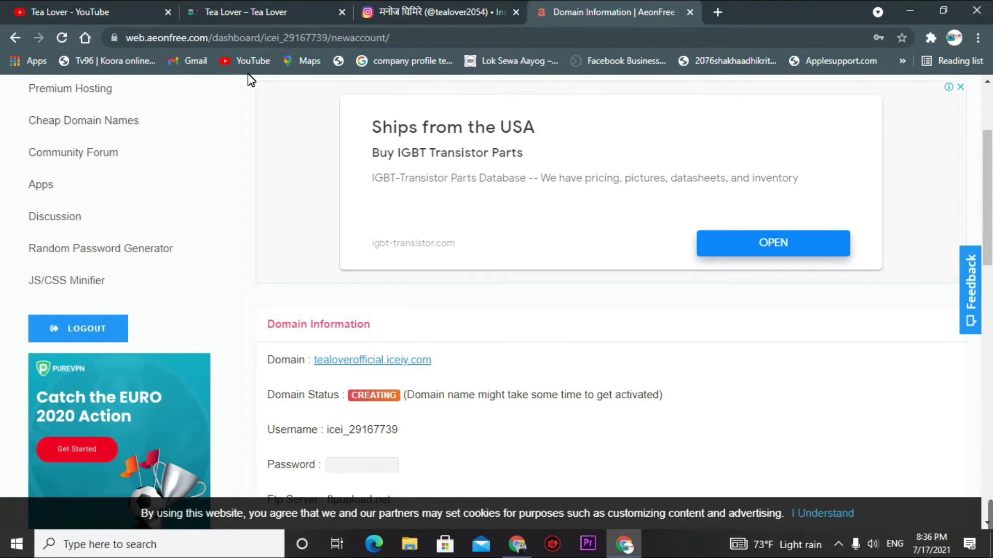
scroll(404, 310, down, 4)
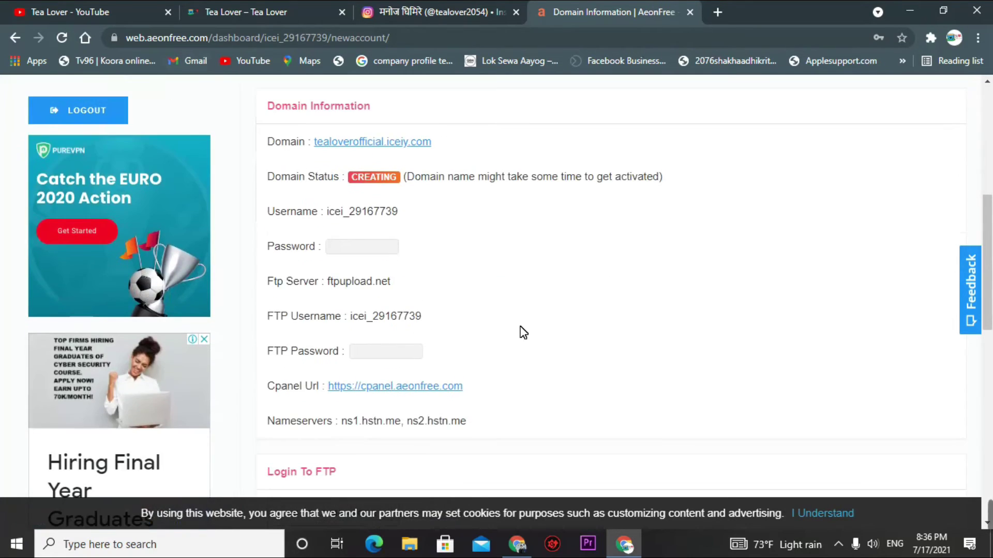
scroll(496, 308, down, 8)
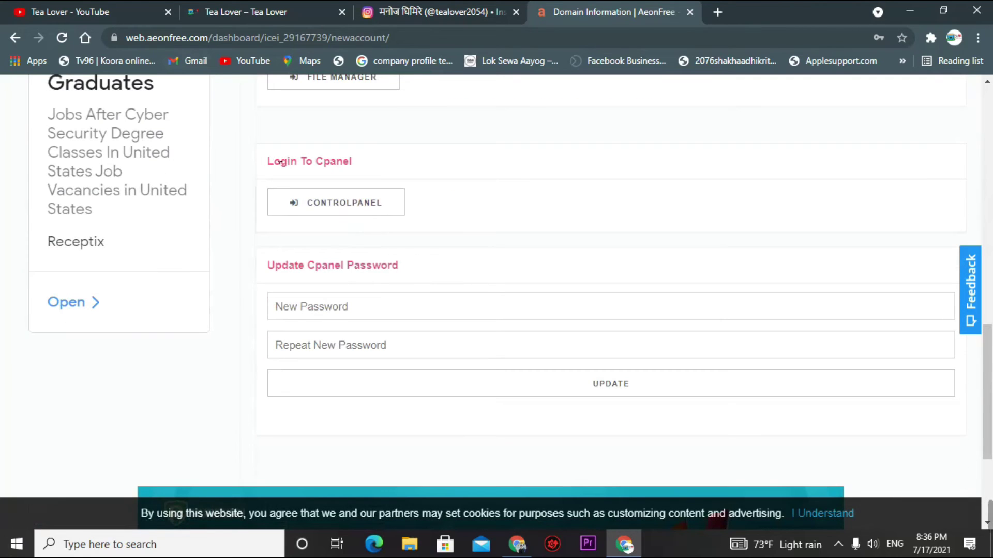
drag(274, 161, 500, 181)
- Open the control panel, approve service e-mails, and go back to the Domain Information tab
click(345, 203)
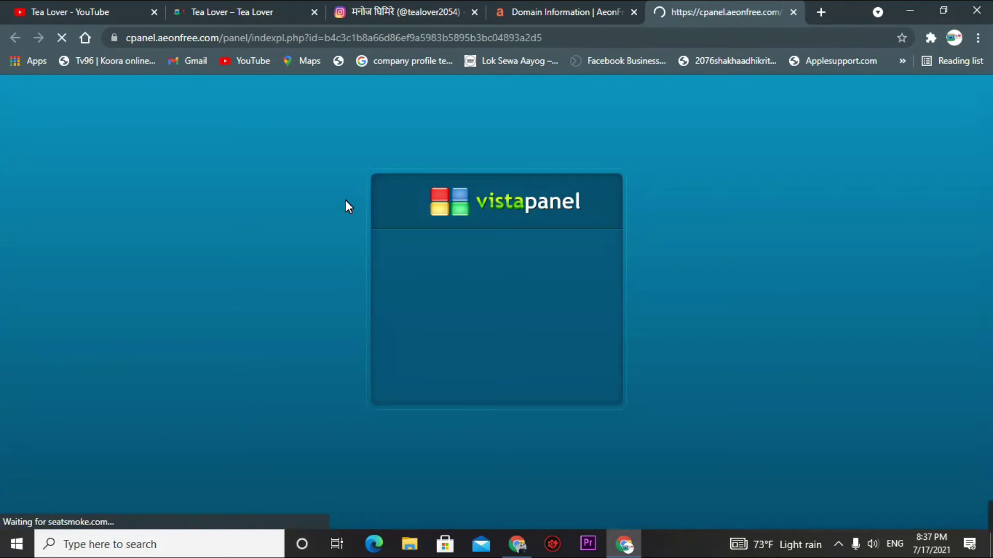
scroll(348, 237, down, 3)
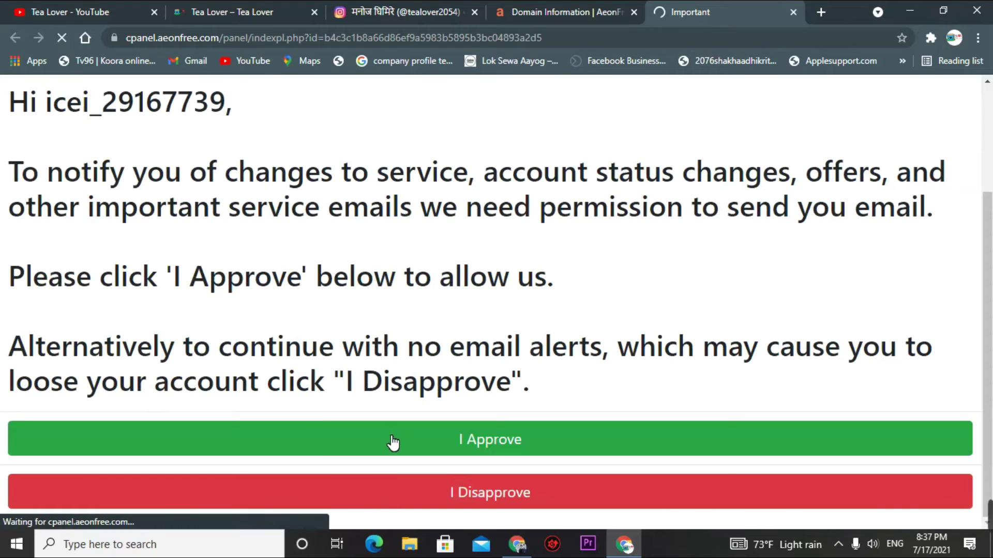
click(483, 450)
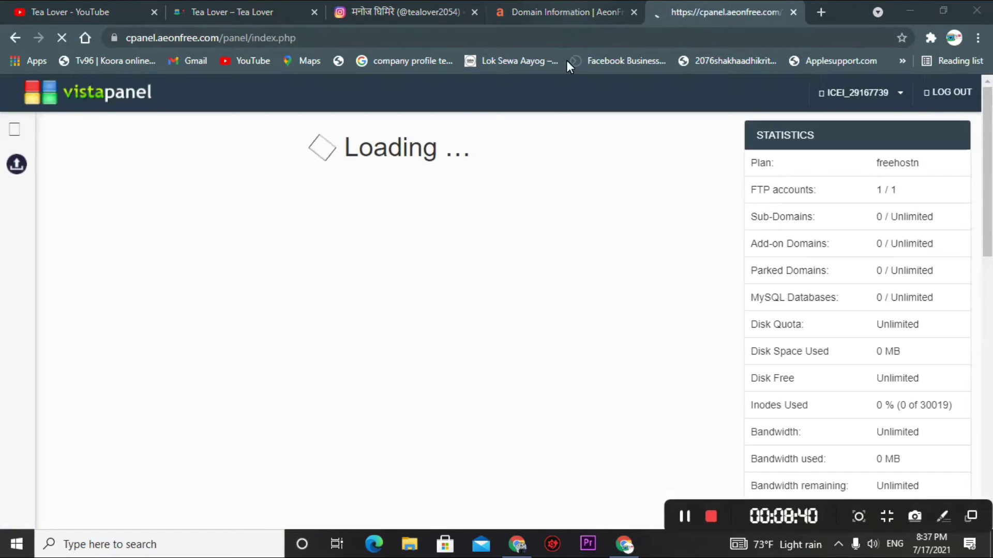
click(542, 16)
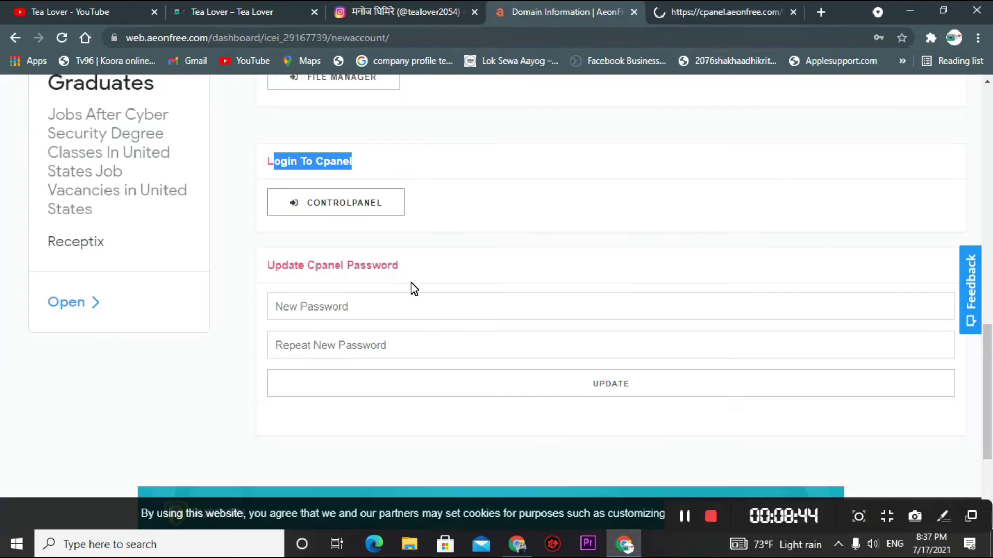
- Open the new domain tealoverofficial.iceiy.com in its own tab, then return to VistaPanel
scroll(410, 287, up, 5)
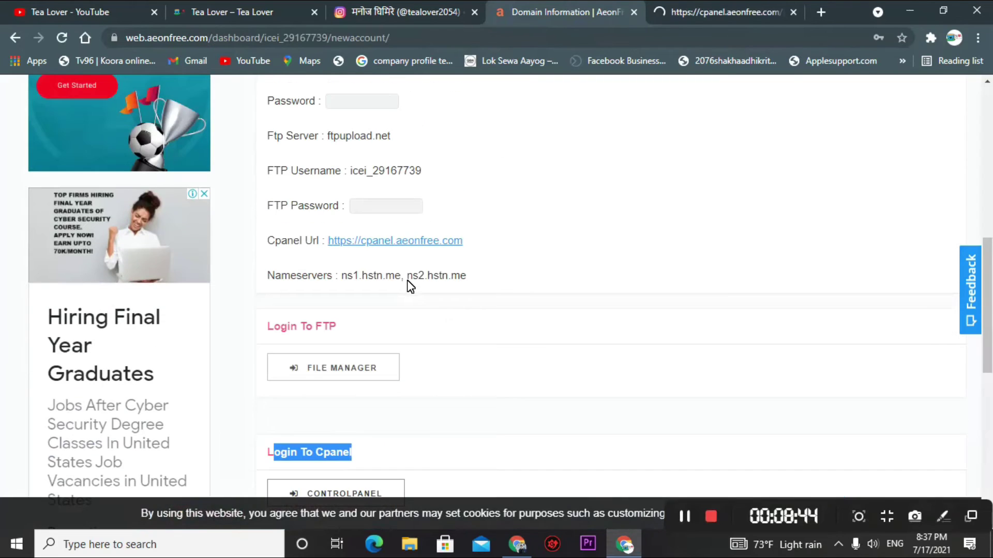
click(474, 168)
scroll(478, 174, up, 5)
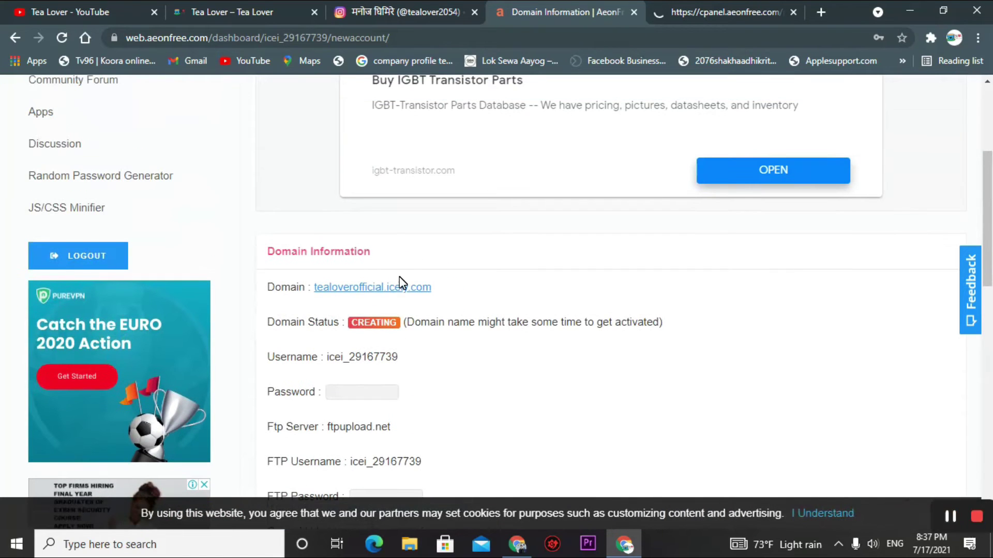
right_click(383, 285)
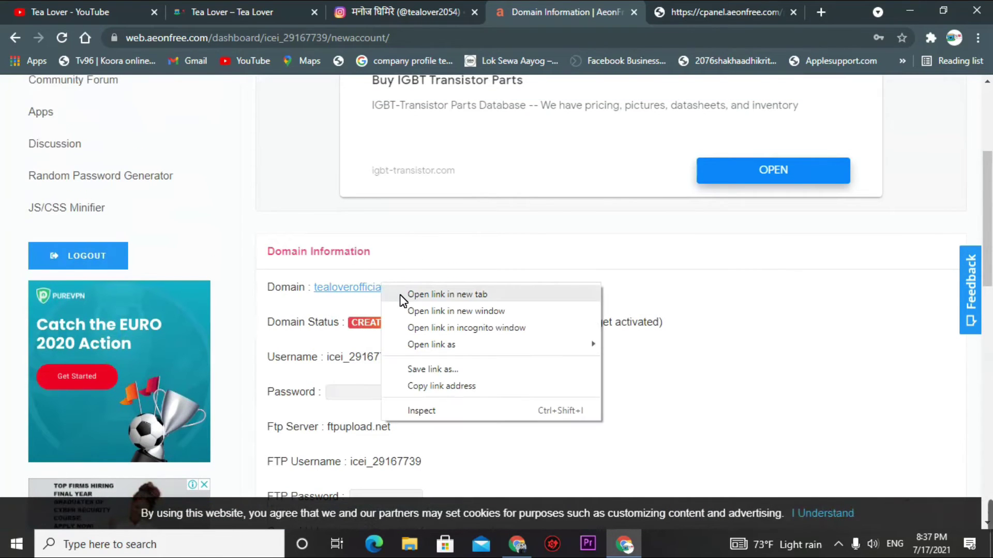
click(404, 294)
click(702, 11)
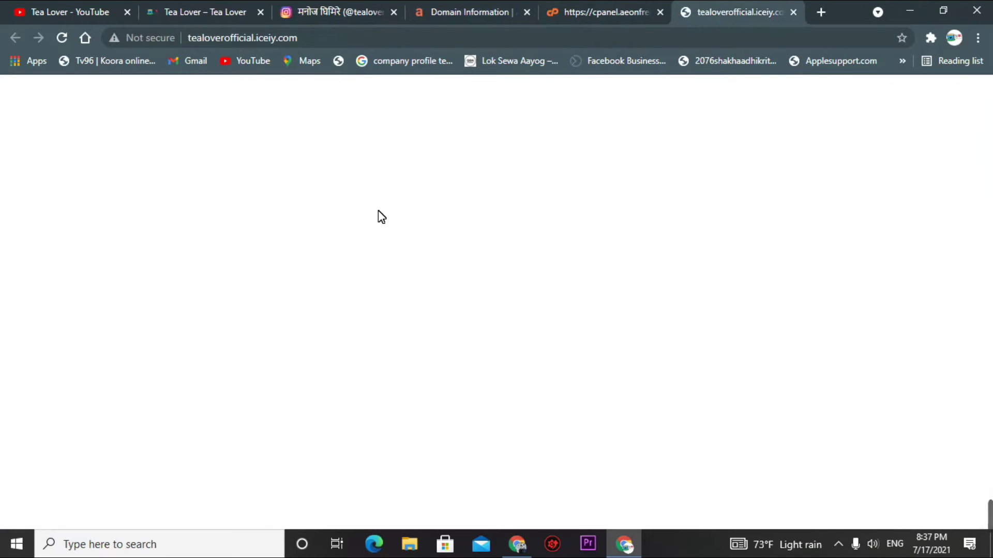
key(ctrl+shift+Tab)
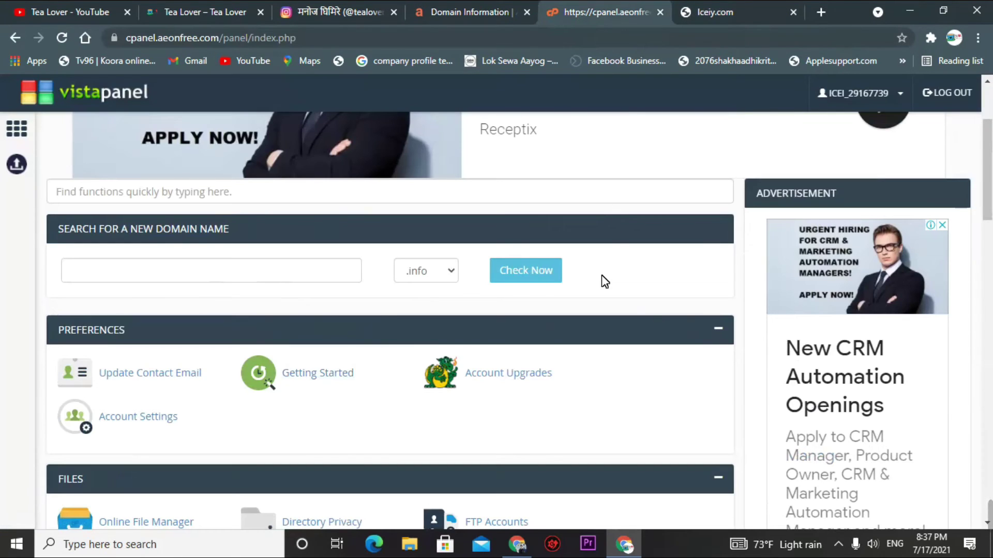
- Launch the Softaculous Apps Installer from VistaPanel's Software section
scroll(605, 282, down, 1)
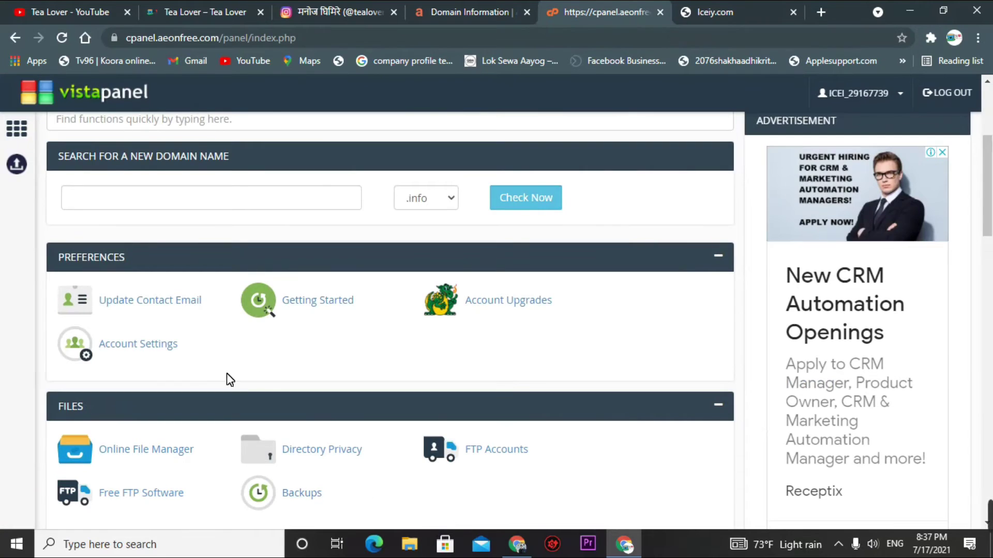
scroll(272, 445, down, 4)
scroll(296, 267, down, 1)
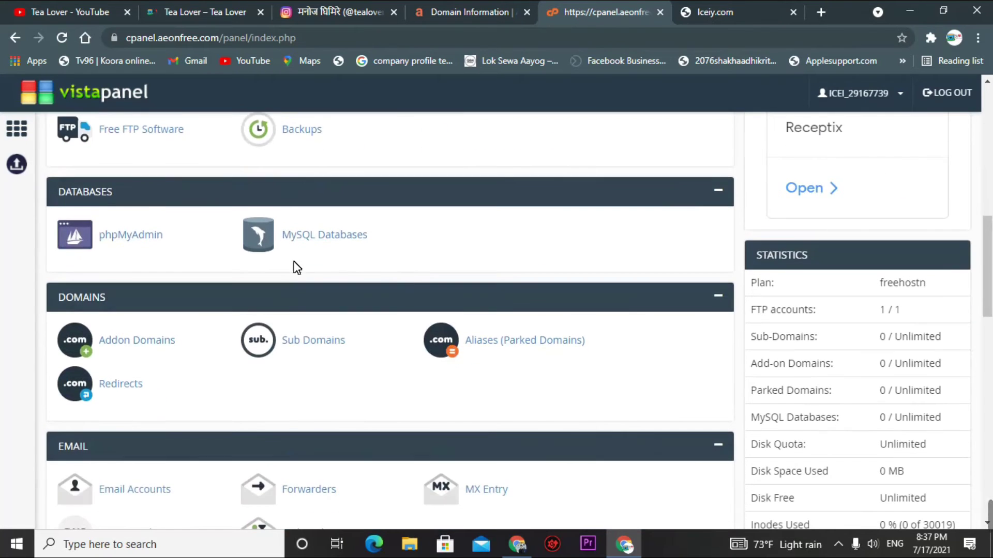
scroll(609, 350, down, 11)
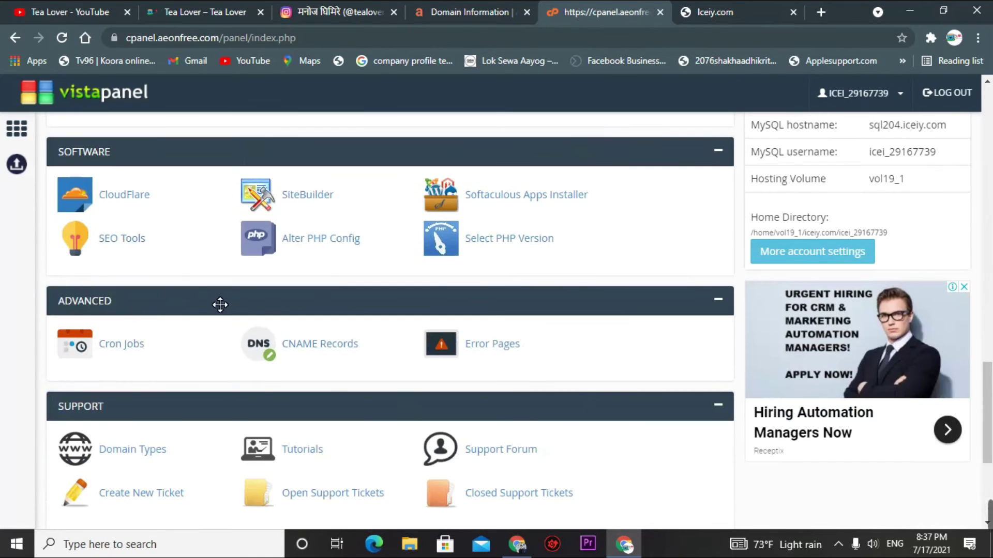
scroll(274, 290, down, 3)
scroll(455, 331, down, 1)
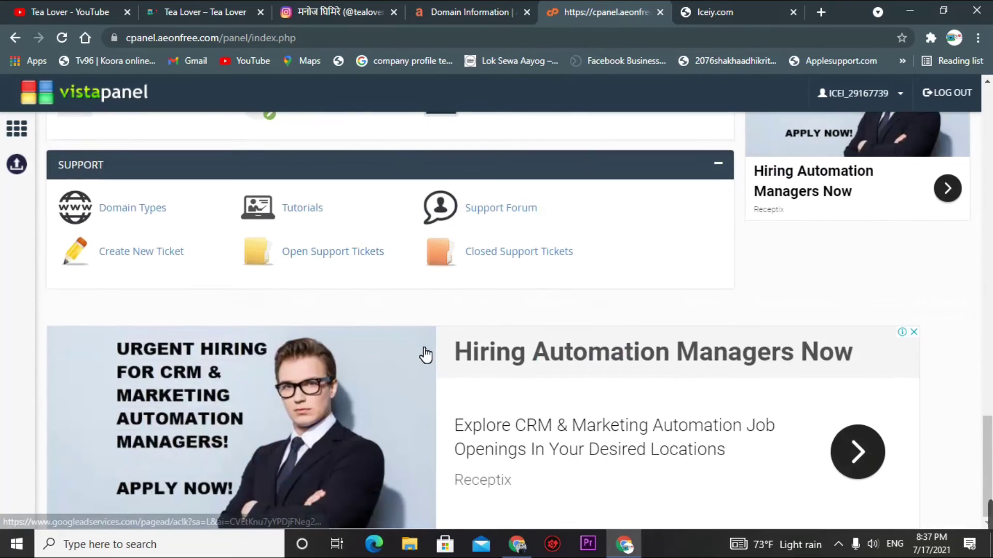
scroll(425, 355, up, 4)
click(537, 247)
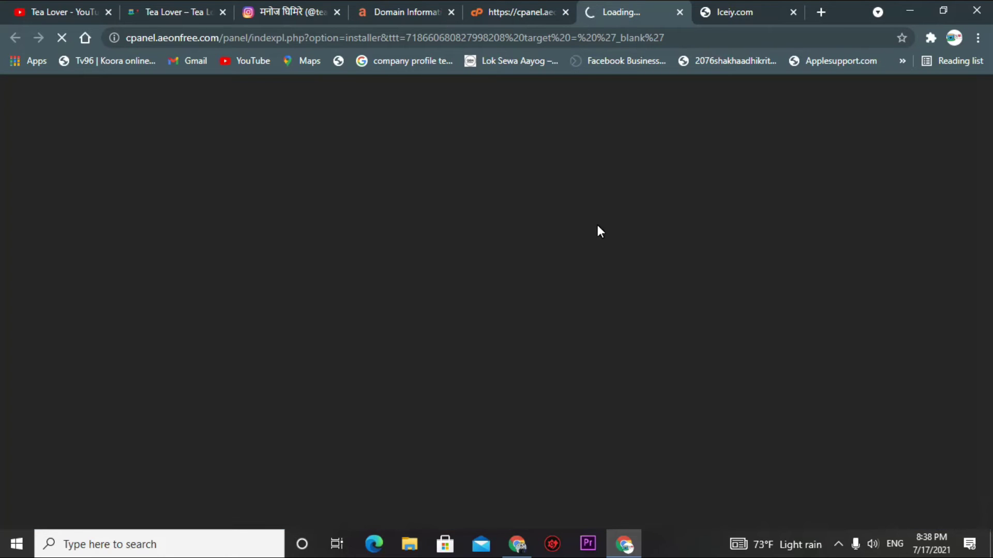
- Glance at the Instagram profile tab, then return to Softaculous's Top Scripts list showing WordPress
click(283, 16)
drag(387, 150, 509, 155)
click(772, 190)
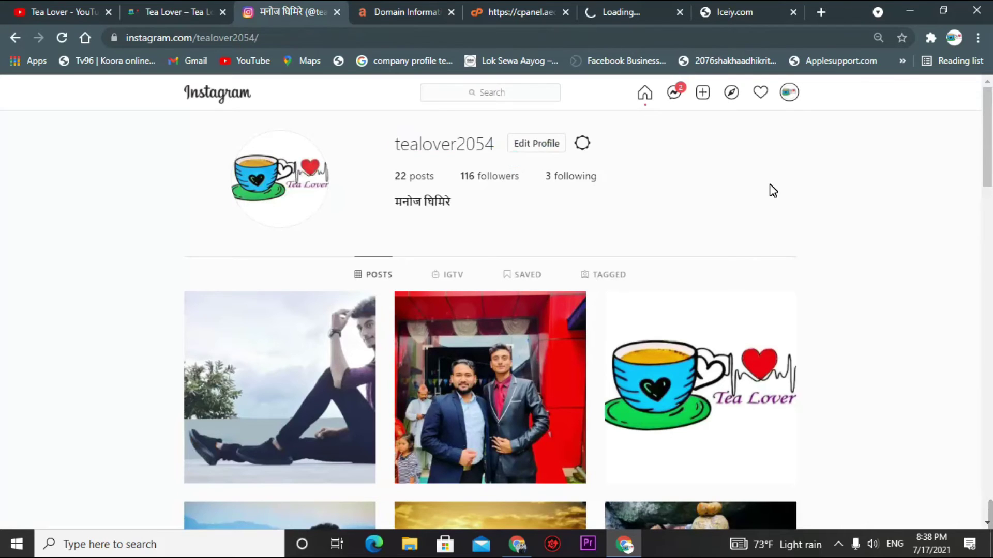
scroll(501, 257, down, 6)
scroll(499, 252, up, 6)
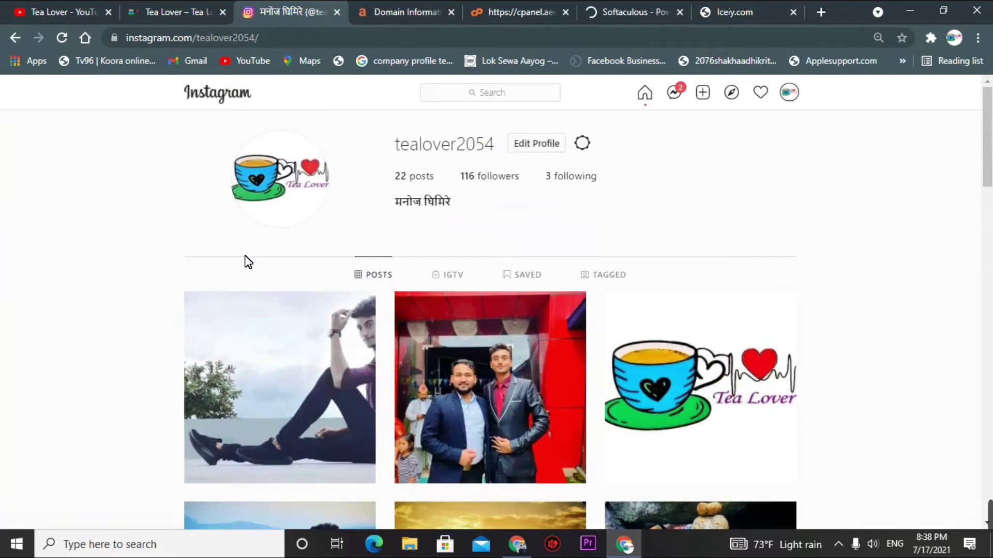
click(636, 12)
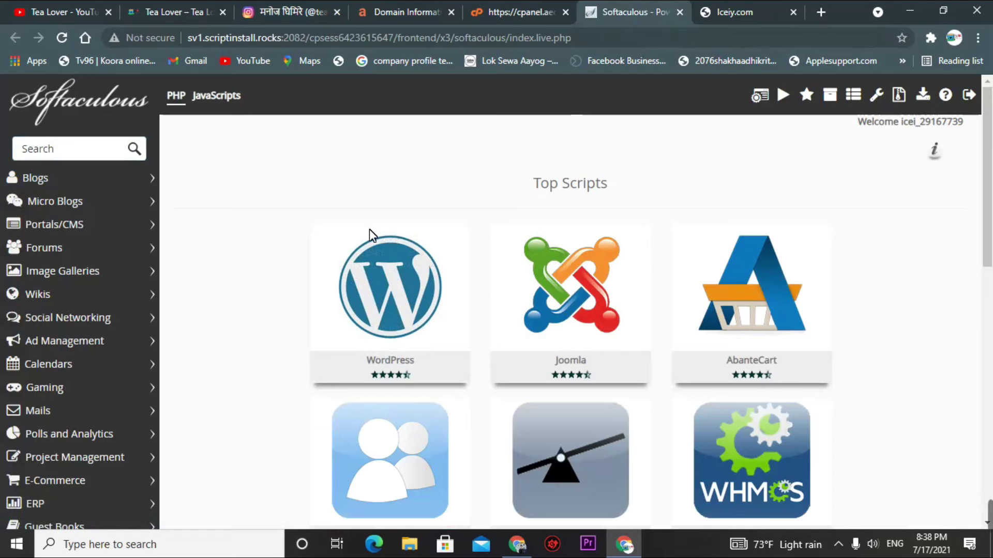
- Start the WordPress install, keeping version 5.7.2 on domain tealoverofficial.iceiy.com
click(344, 326)
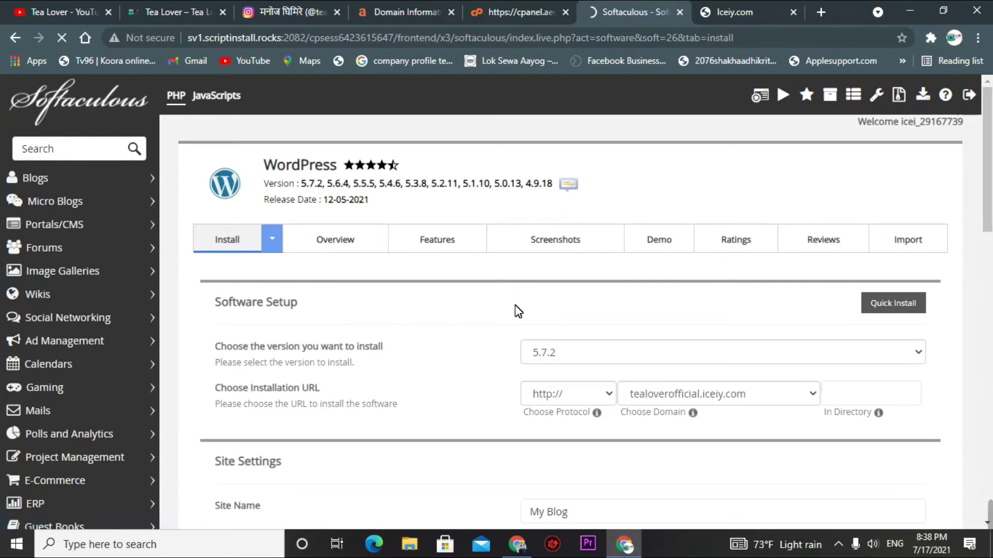
scroll(517, 321, down, 2)
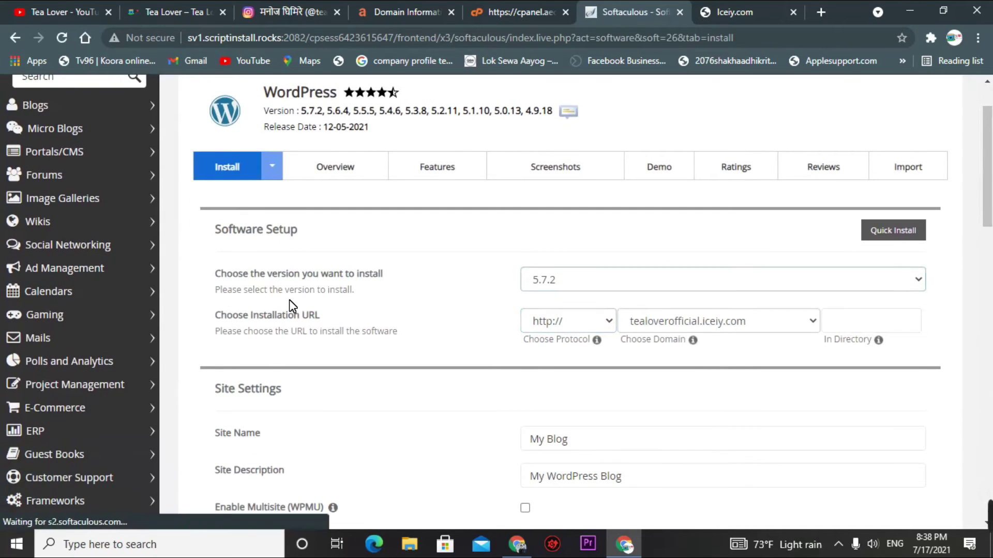
click(629, 280)
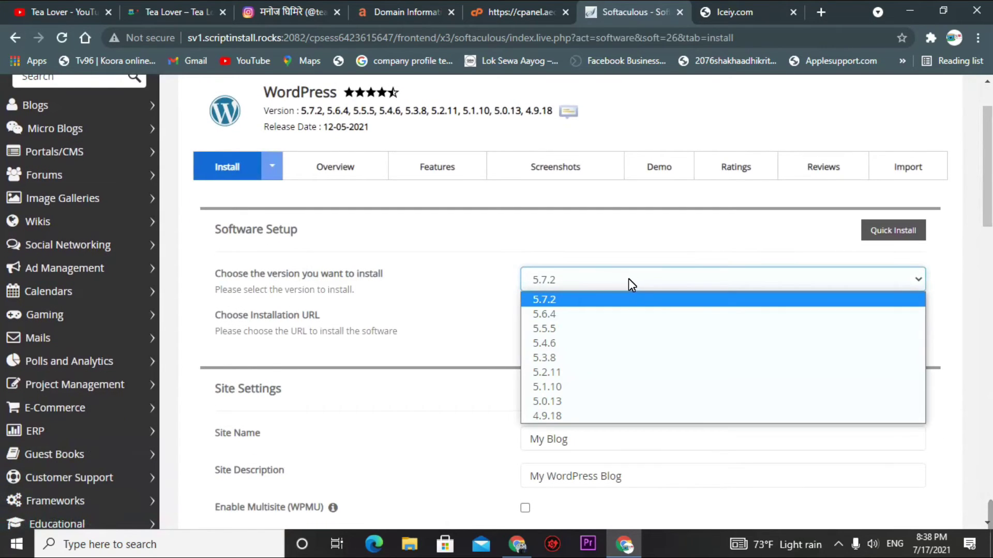
click(513, 284)
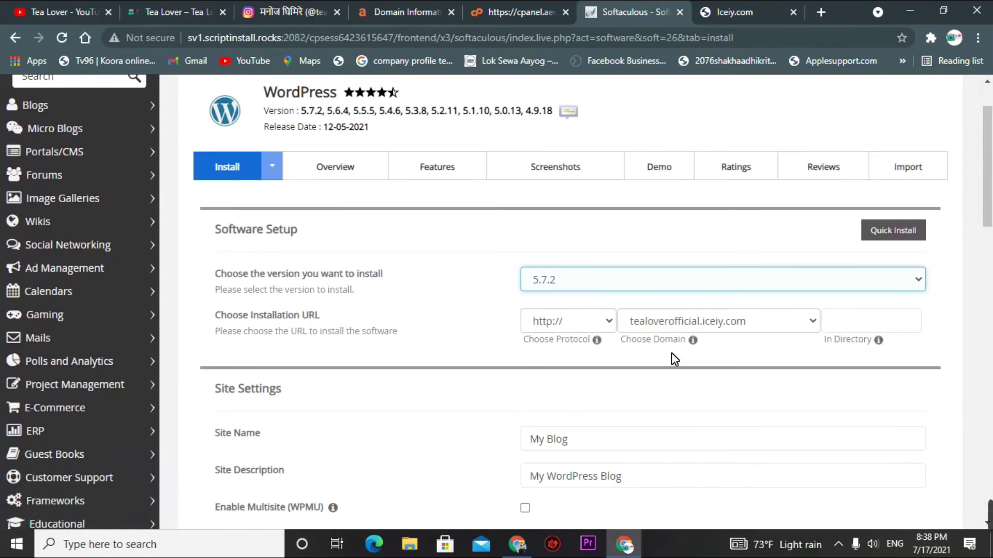
scroll(671, 353, down, 3)
click(688, 179)
- Set the admin username to admin and replace the generated admin password with a new one
drag(631, 299, 470, 299)
click(368, 299)
scroll(600, 290, down, 3)
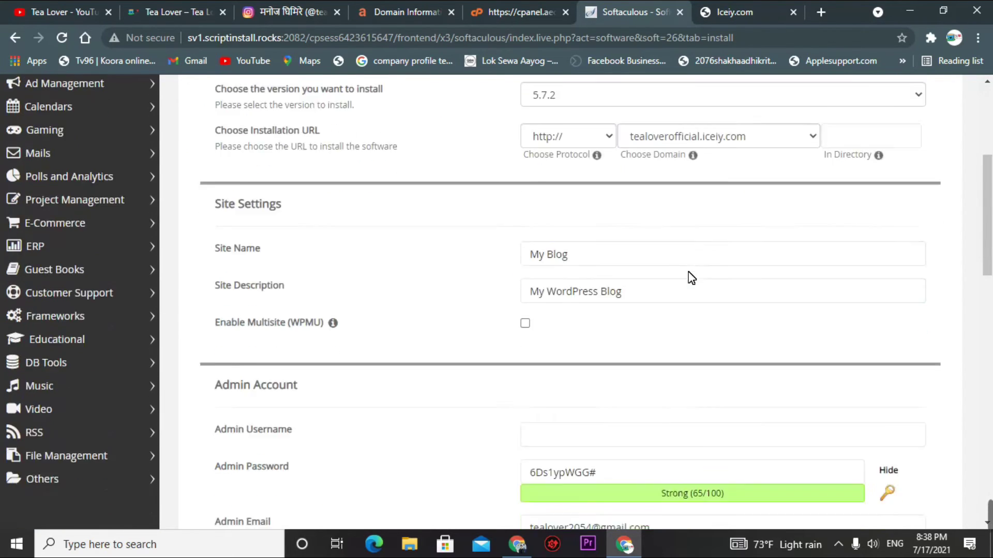
click(606, 332)
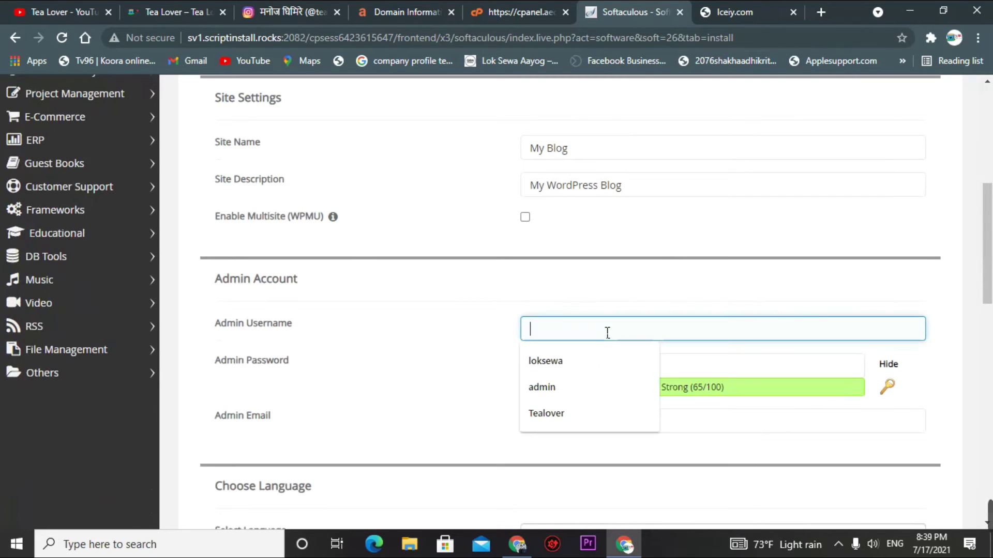
click(585, 399)
click(632, 377)
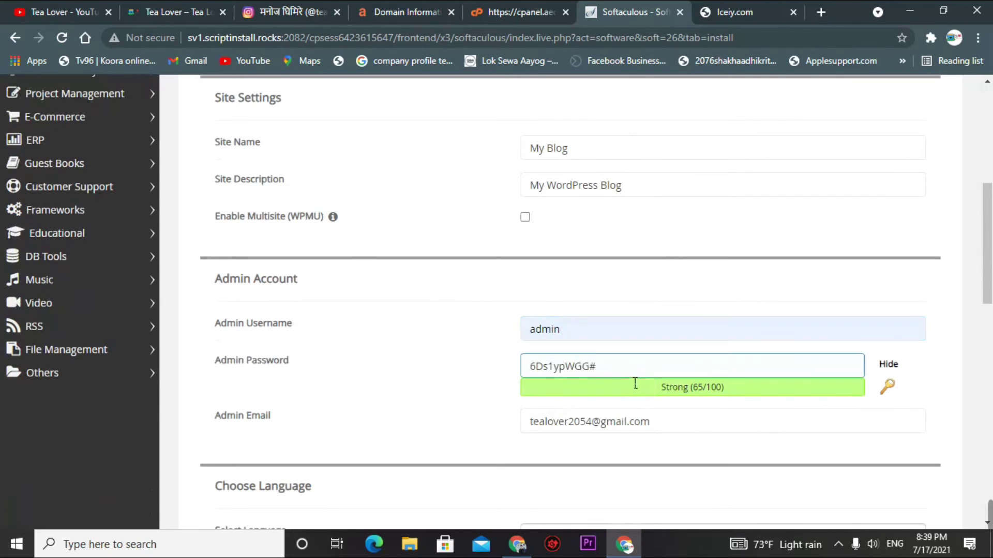
drag(639, 371, 412, 370)
key(BackSpace)
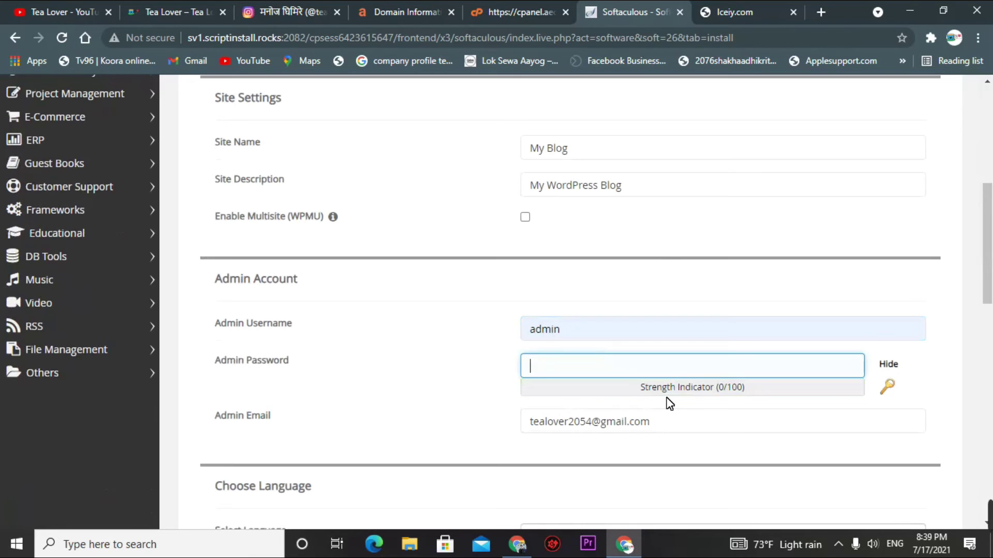
click(567, 346)
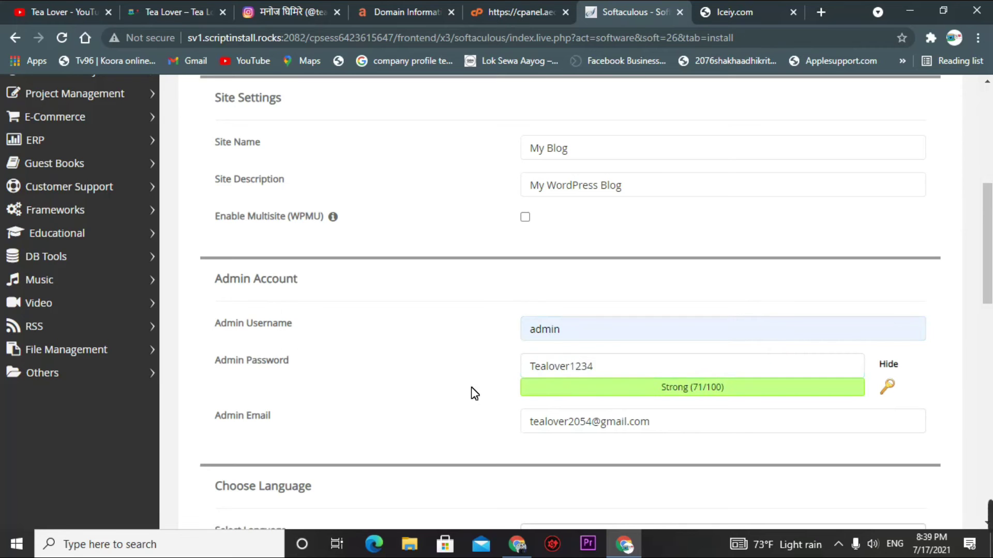
- Review the admin e-mail field and submit the WordPress installation
scroll(487, 344, down, 3)
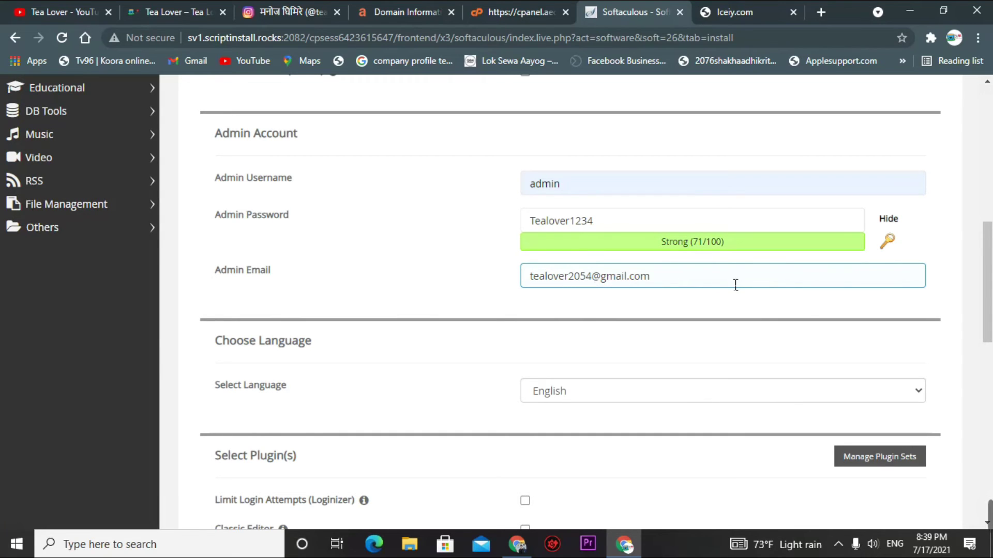
drag(658, 277, 531, 277)
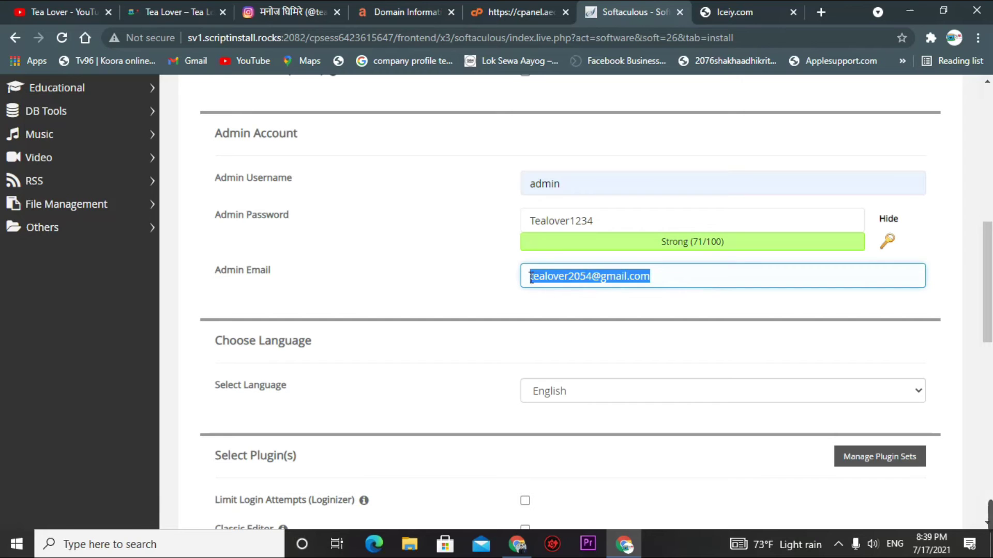
click(585, 278)
scroll(651, 302, down, 3)
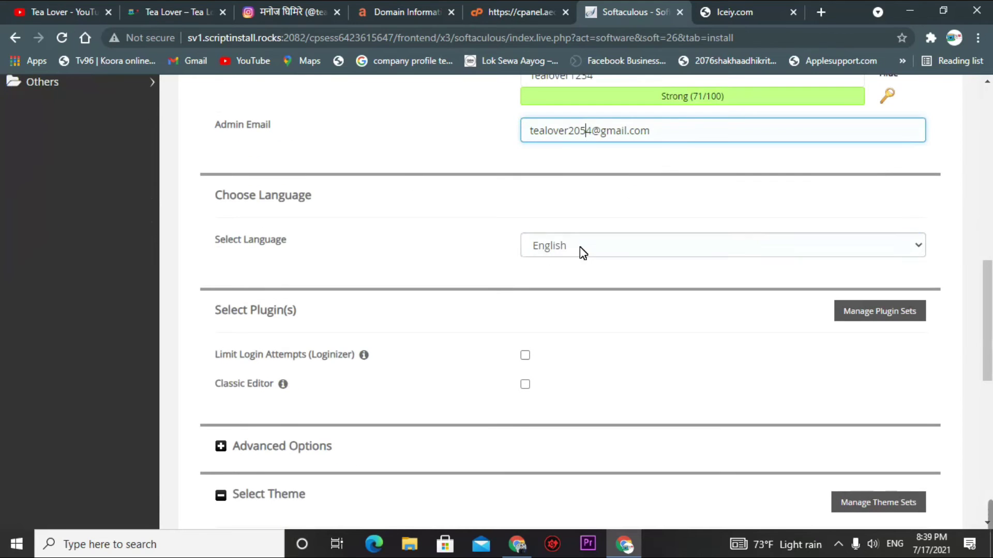
scroll(584, 252, down, 8)
click(571, 451)
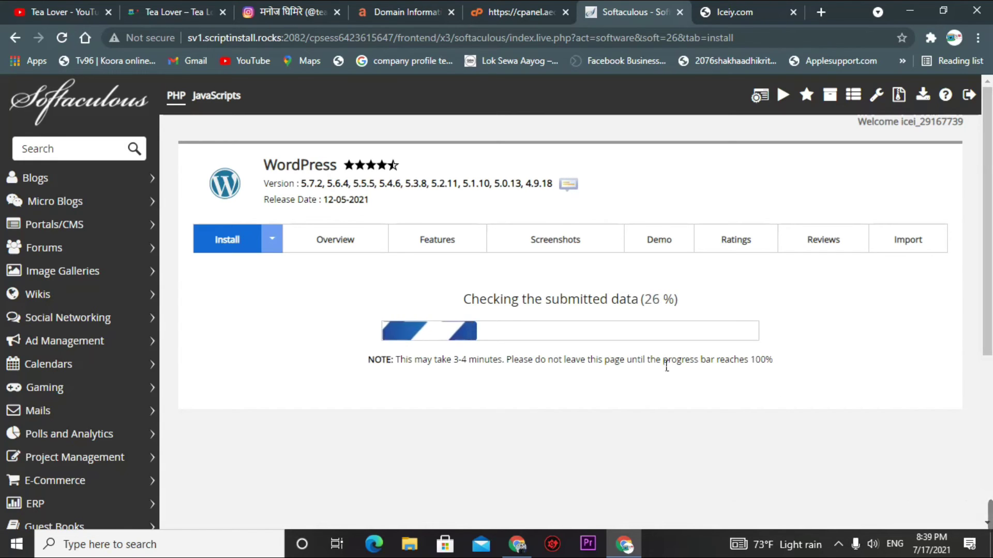
- Wait on the progress screen while submitted data is checked, then switch to the tealoverofficial.iceiy.com tab
drag(479, 299, 693, 296)
click(722, 297)
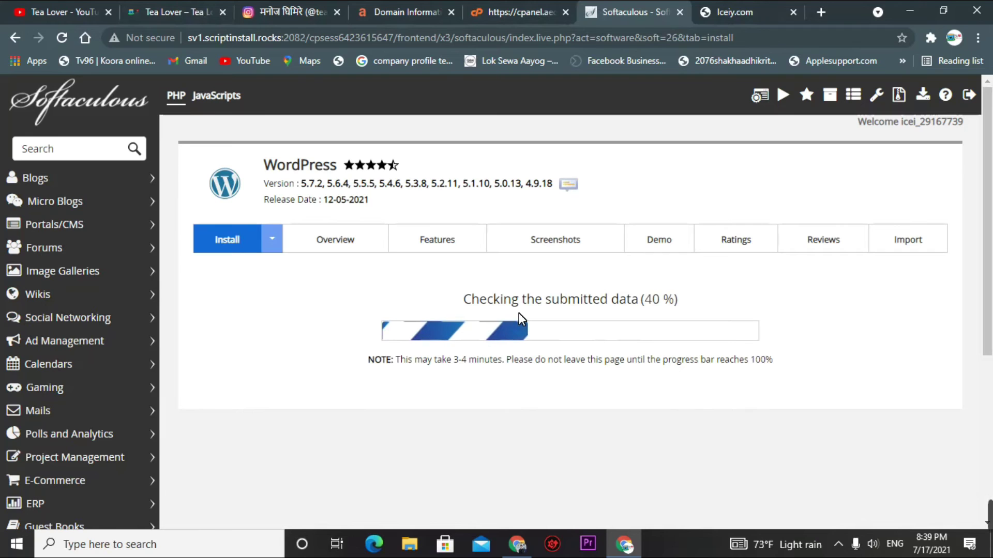
click(731, 13)
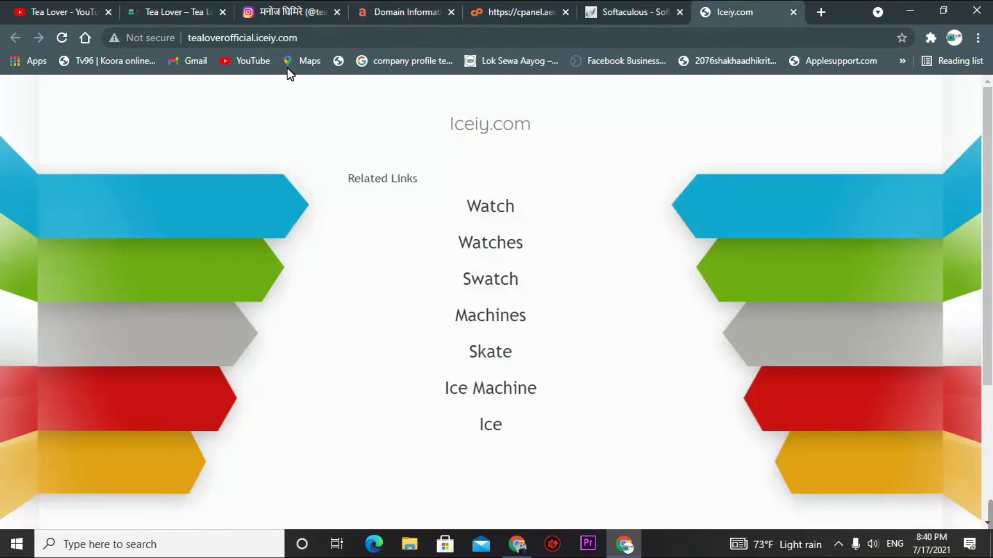
- Check the site's Not secure details, cycle through Tea Lover, YouTube, Instagram and Iceiy tabs, then return to Softaculous
click(142, 35)
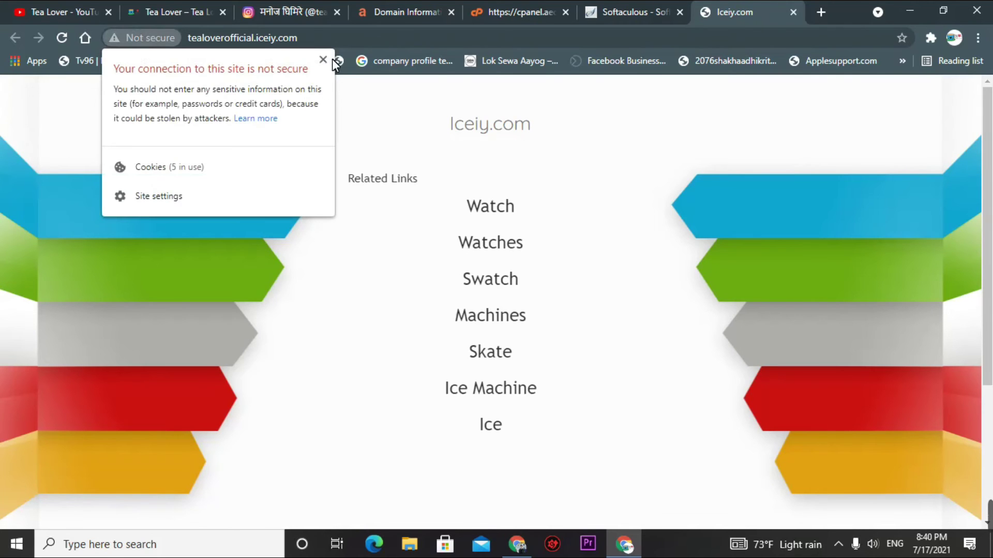
click(173, 7)
scroll(295, 195, down, 5)
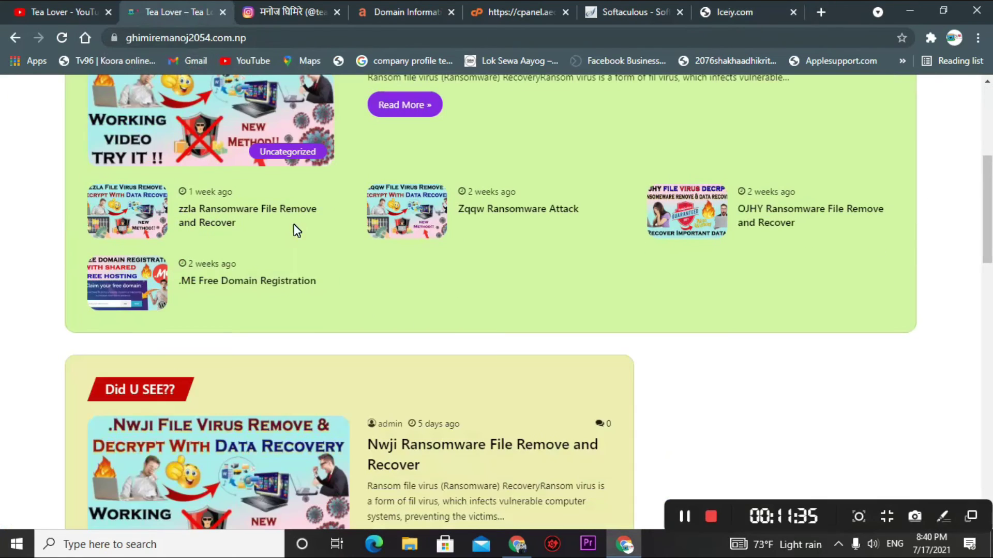
key(ctrl+shift+Tab)
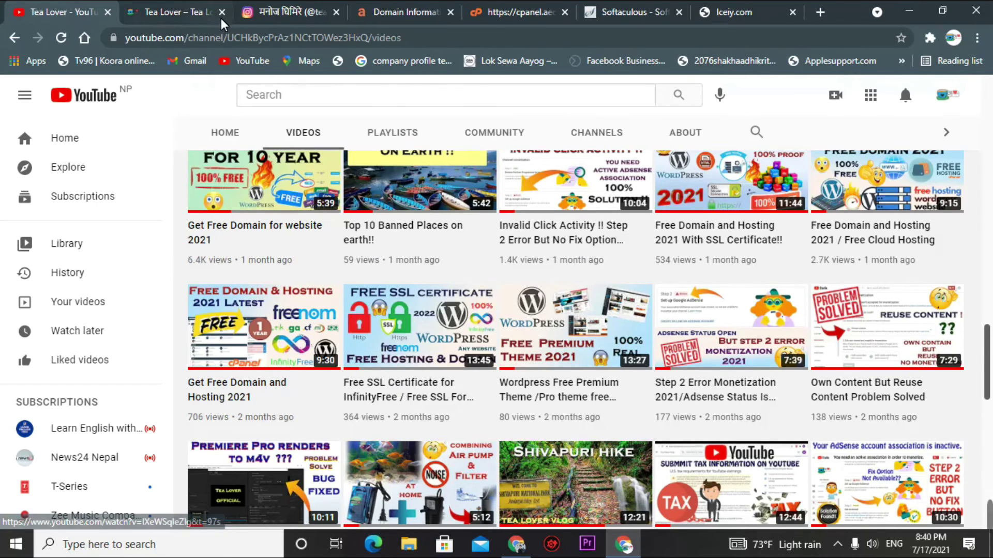
click(253, 11)
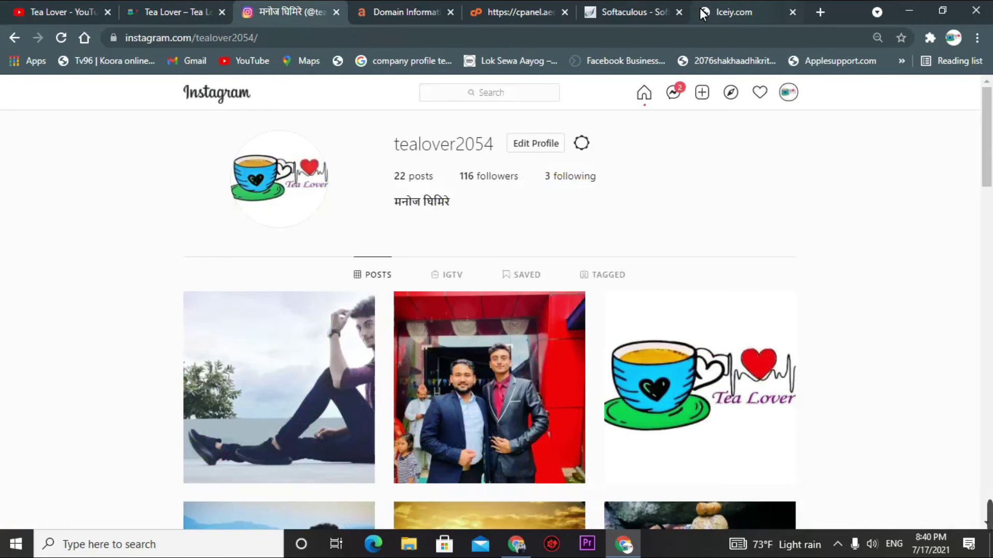
click(721, 13)
click(628, 14)
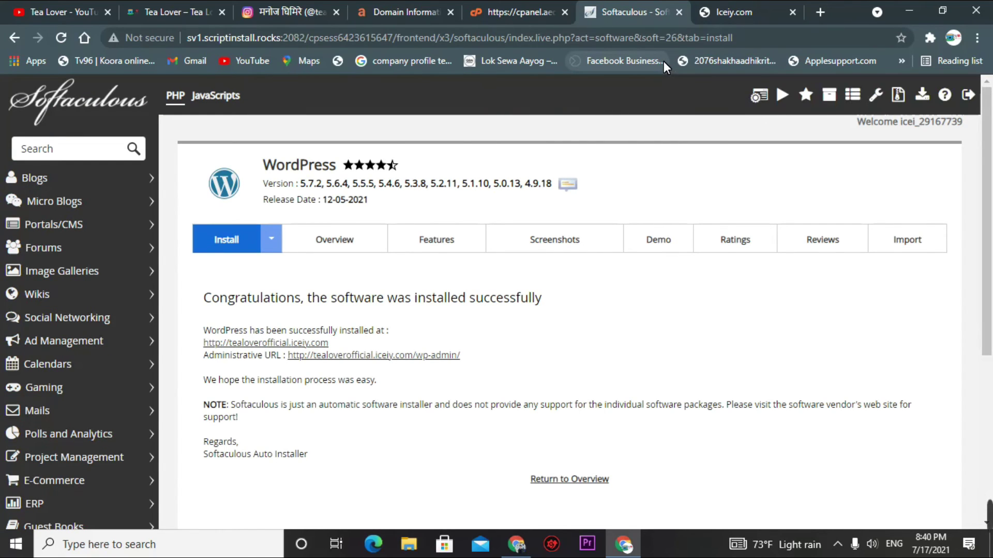
- Open tealoverofficial.iceiy.com and its wp-admin URL in new tabs, then return to Softaculous's success page
right_click(317, 344)
click(342, 354)
click(344, 356)
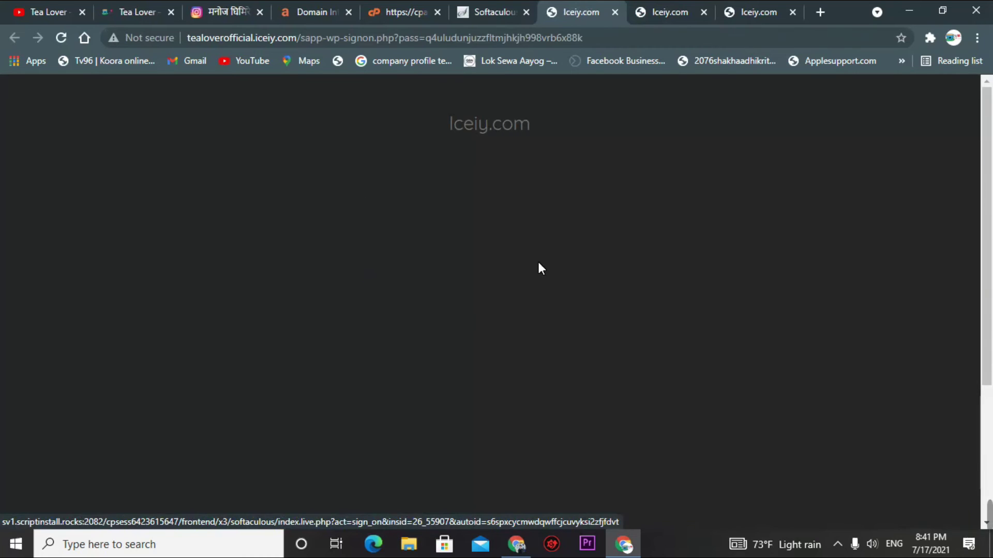
scroll(413, 241, down, 4)
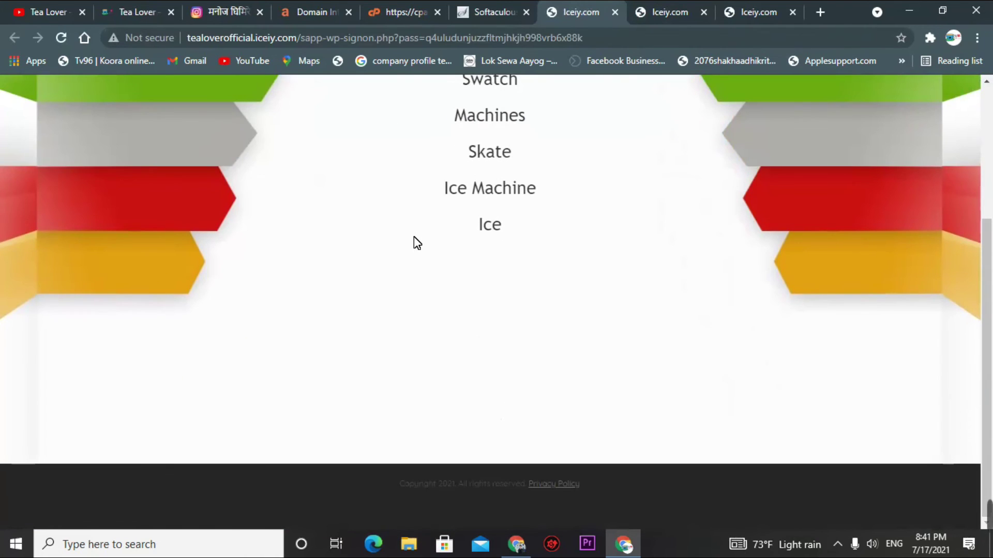
scroll(414, 241, up, 1)
scroll(415, 242, down, 1)
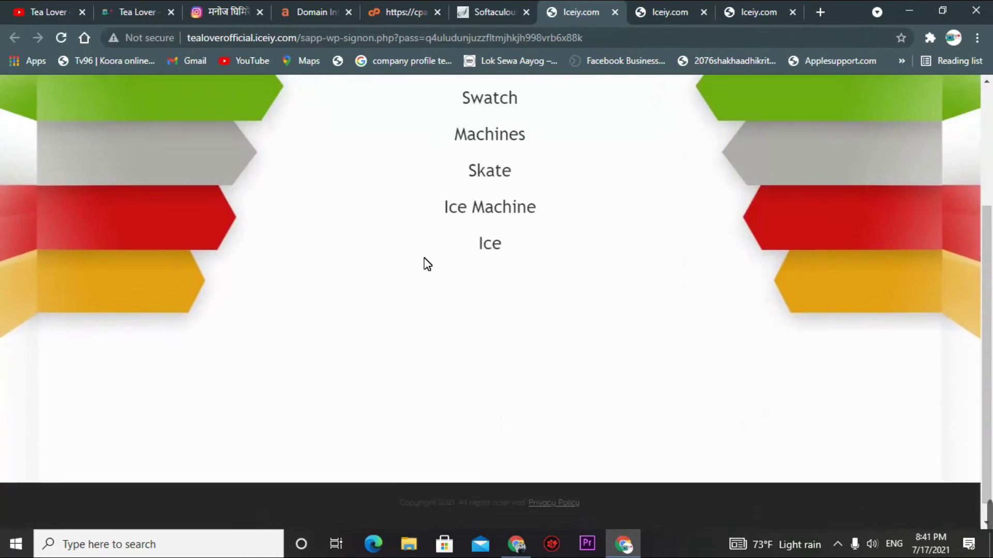
scroll(423, 256, up, 3)
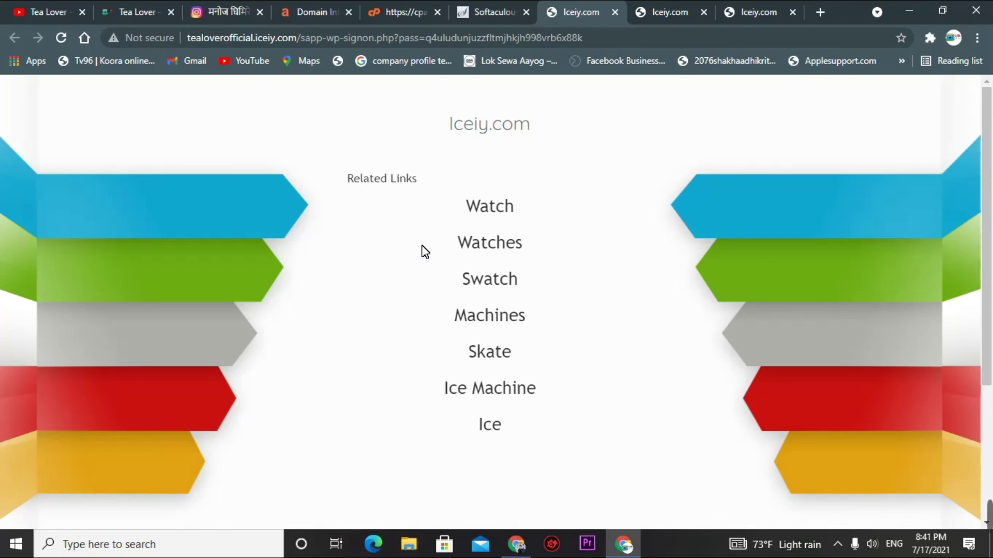
click(474, 13)
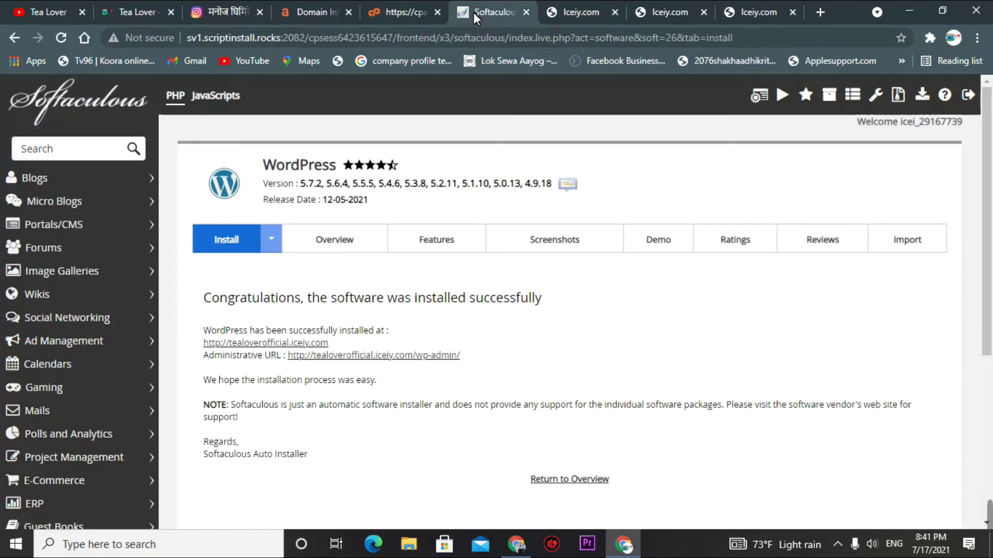
- Switch to the VistaPanel tab and scroll to its top showing Files, Databases and Domains
click(377, 13)
scroll(466, 333, down, 5)
scroll(461, 334, up, 15)
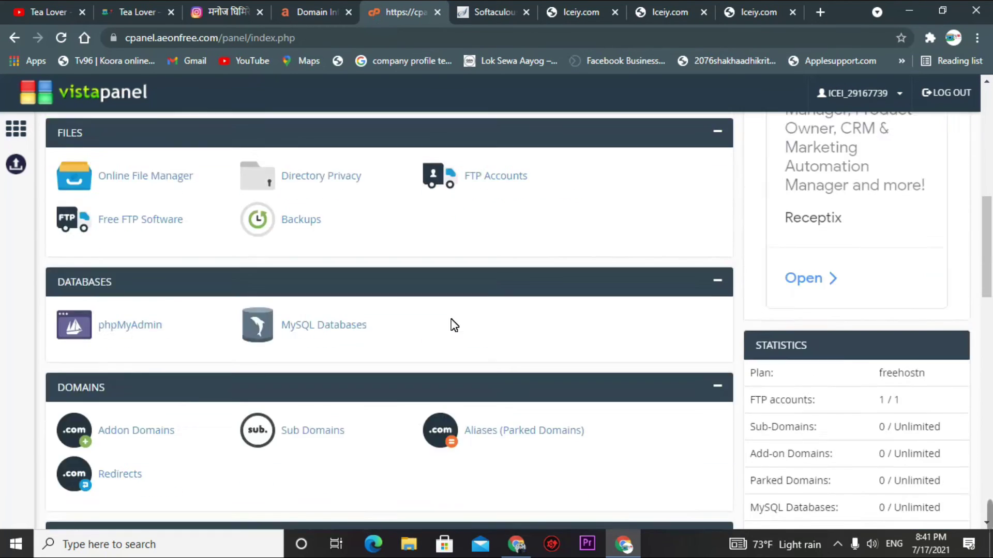
scroll(455, 324, up, 10)
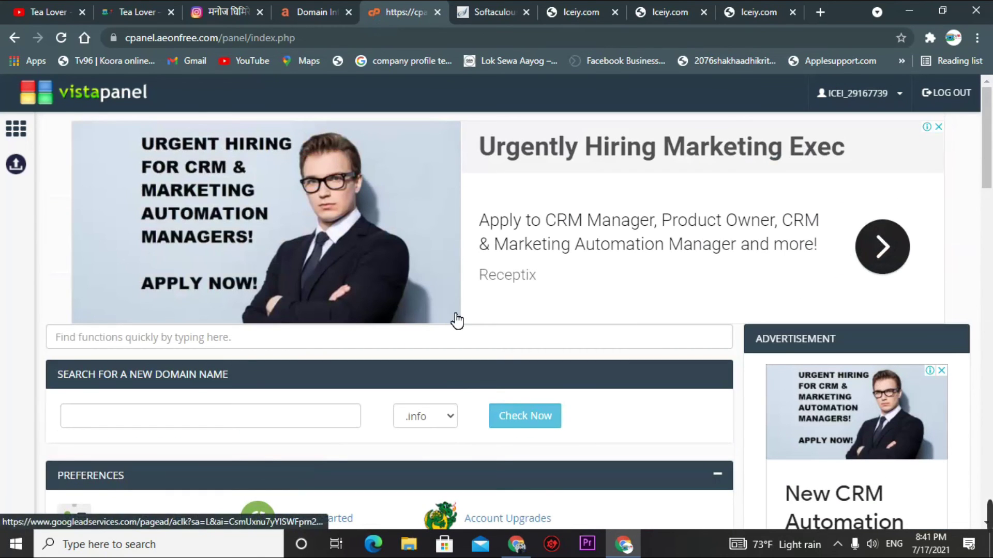